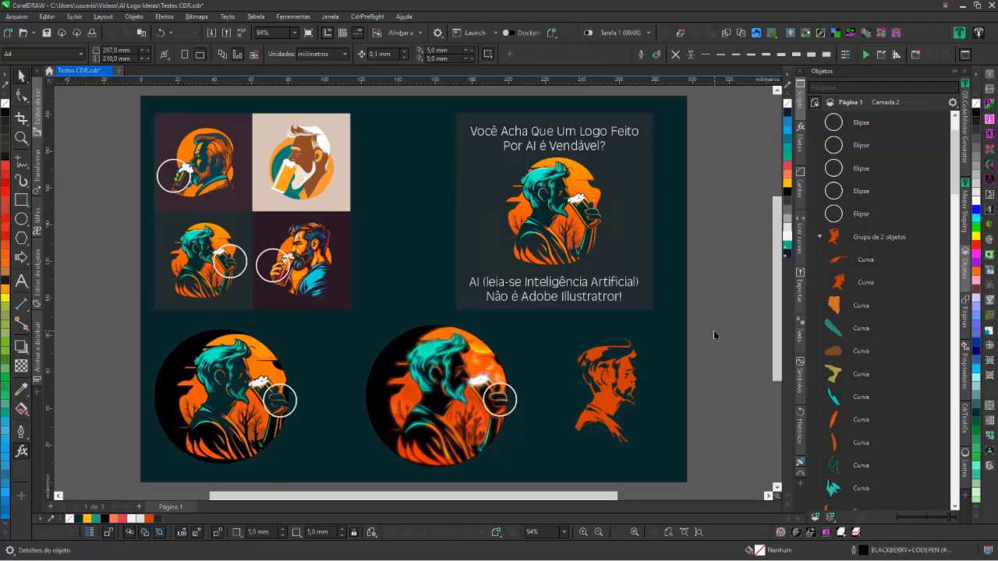
# Examine the vectorized beer-drinker artwork at high magnification, checking the edges and overlaps of the tree shapes
pyautogui.click(610, 406)
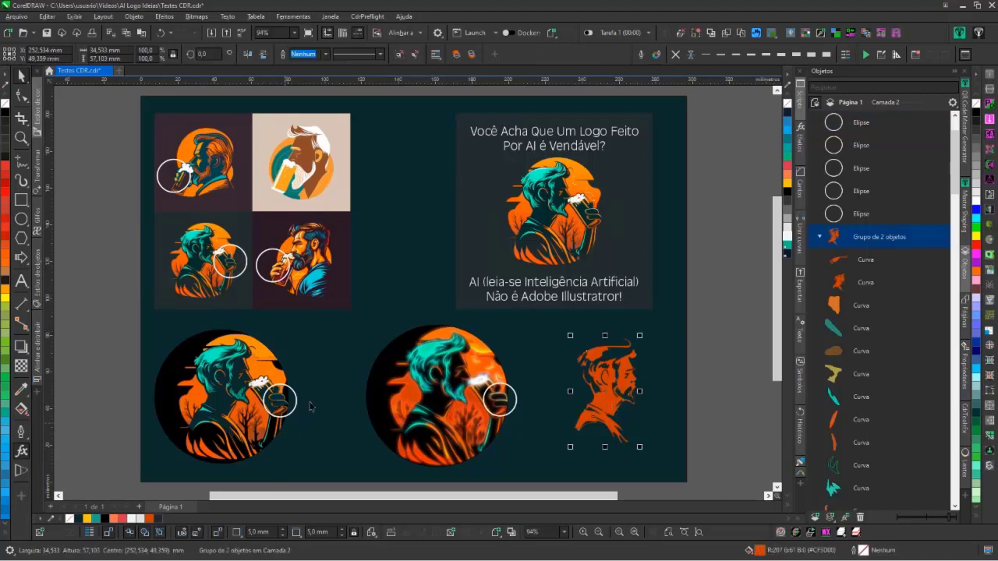
pyautogui.click(195, 252)
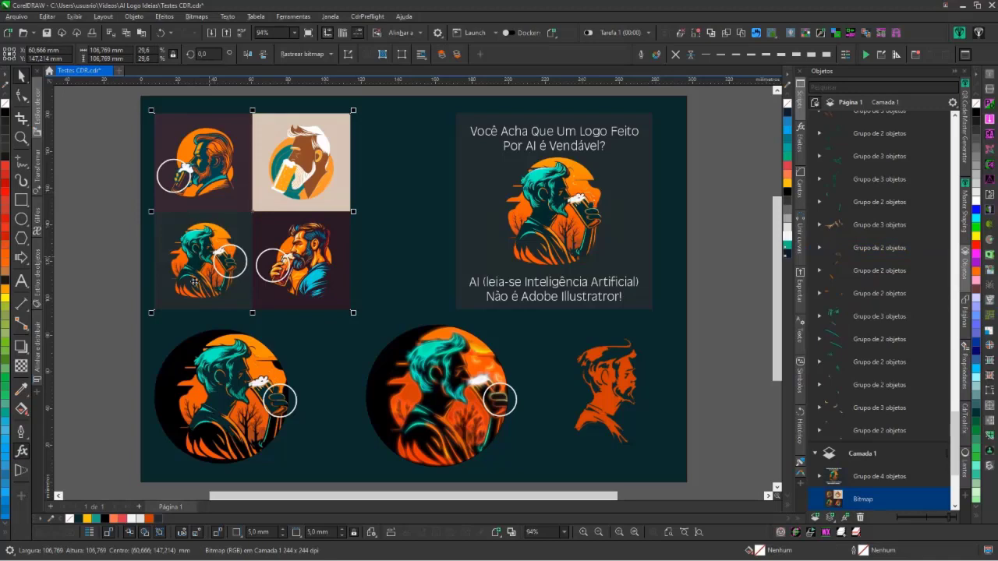
pyautogui.scroll(10, 409, 289)
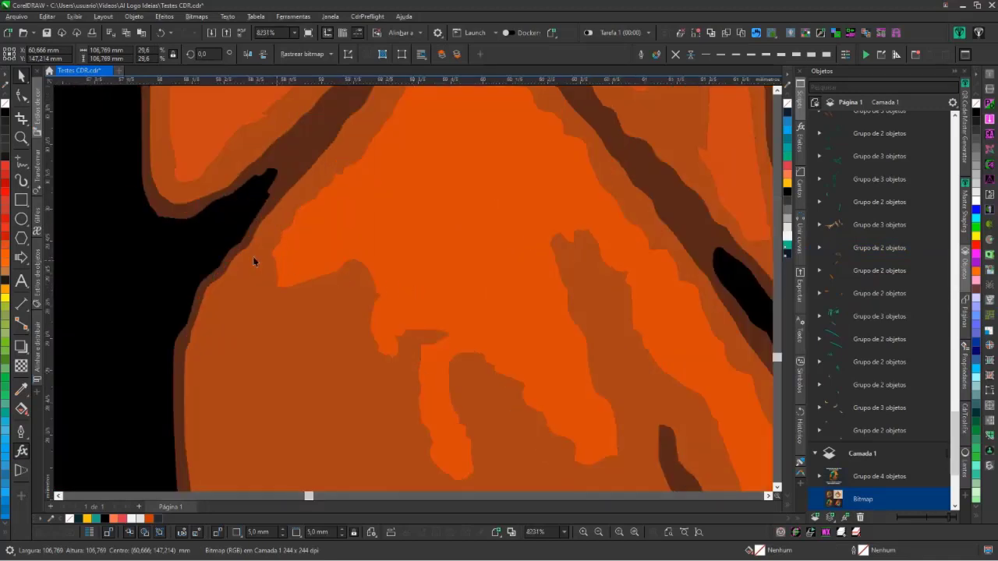
pyautogui.scroll(-4, 412, 289)
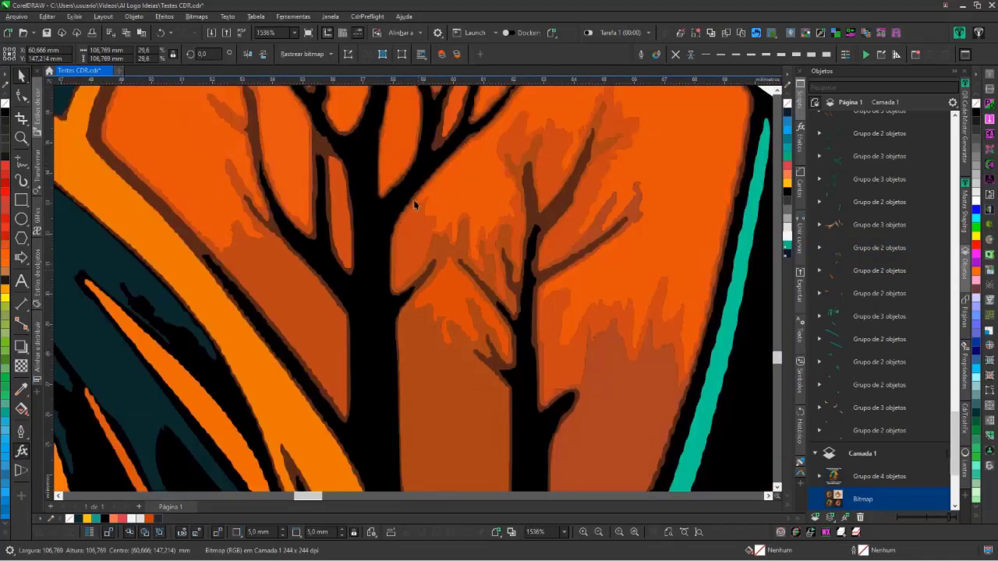
pyautogui.scroll(4, 414, 293)
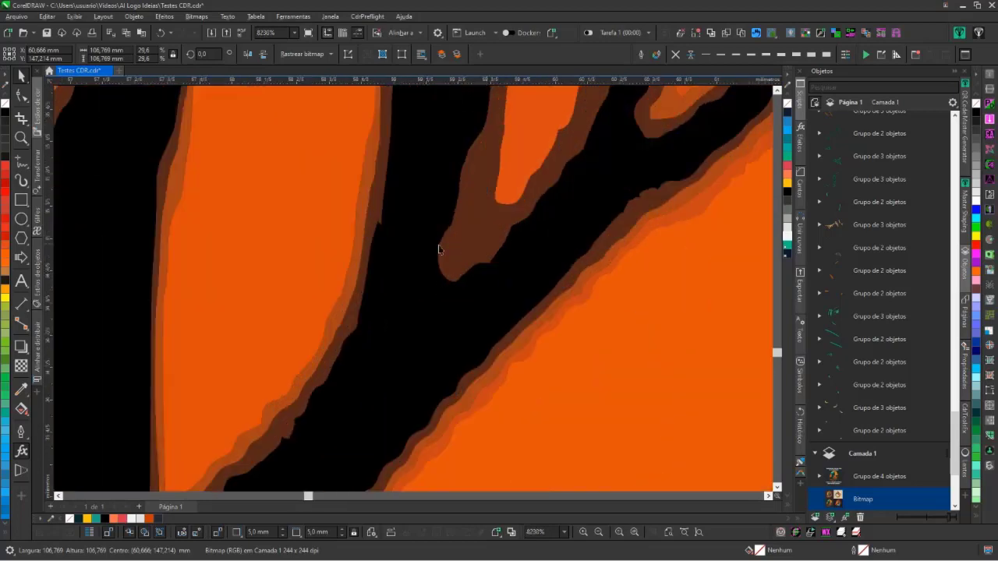
pyautogui.scroll(8, 414, 286)
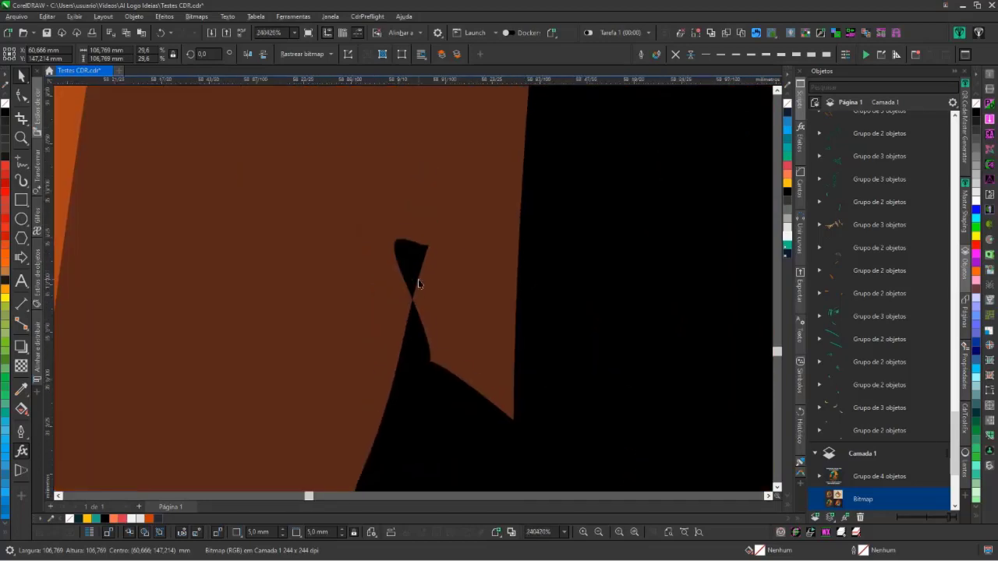
pyautogui.scroll(-5, 418, 284)
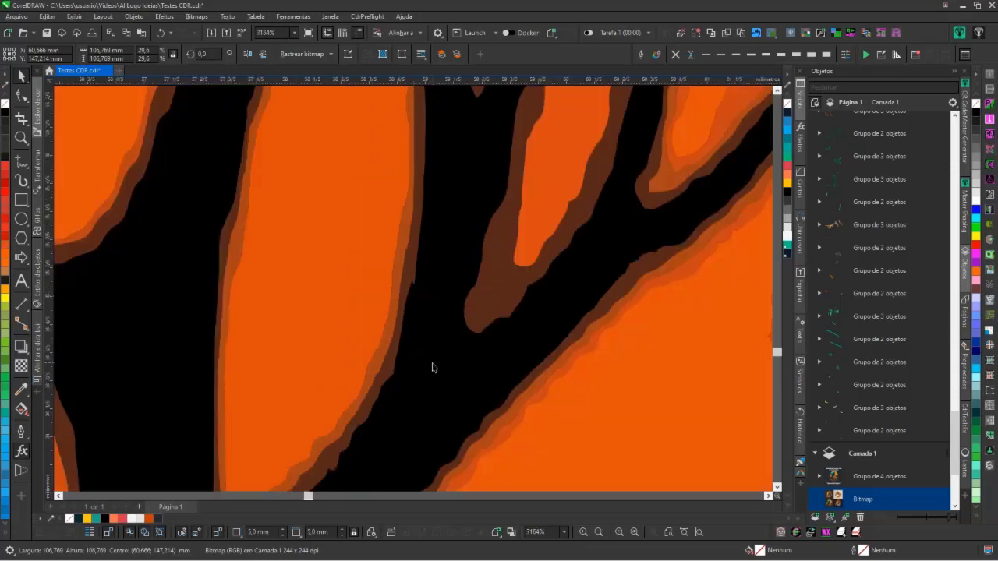
pyautogui.hotkey('shift', 'F4')
pyautogui.press('Escape')
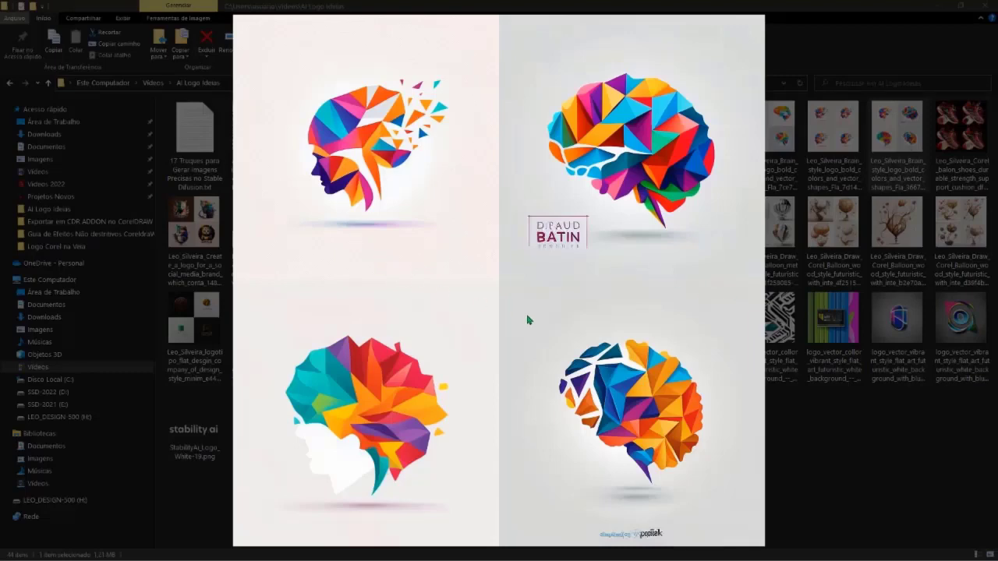
# Examine the geometric brain logo image up close, focusing on the head dissolving into triangles, and close the preview
pyautogui.scroll(5, 384, 159)
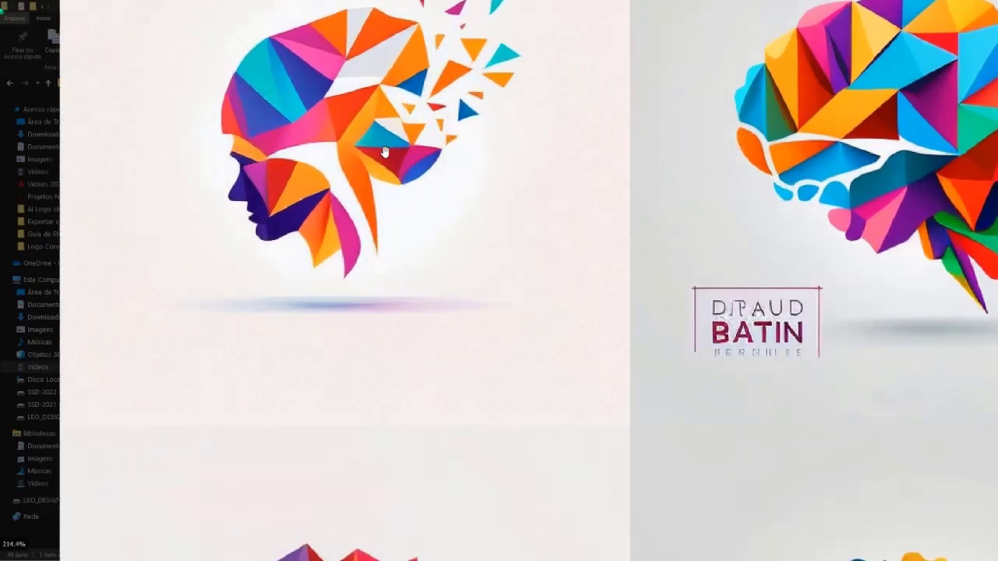
pyautogui.scroll(5, 389, 236)
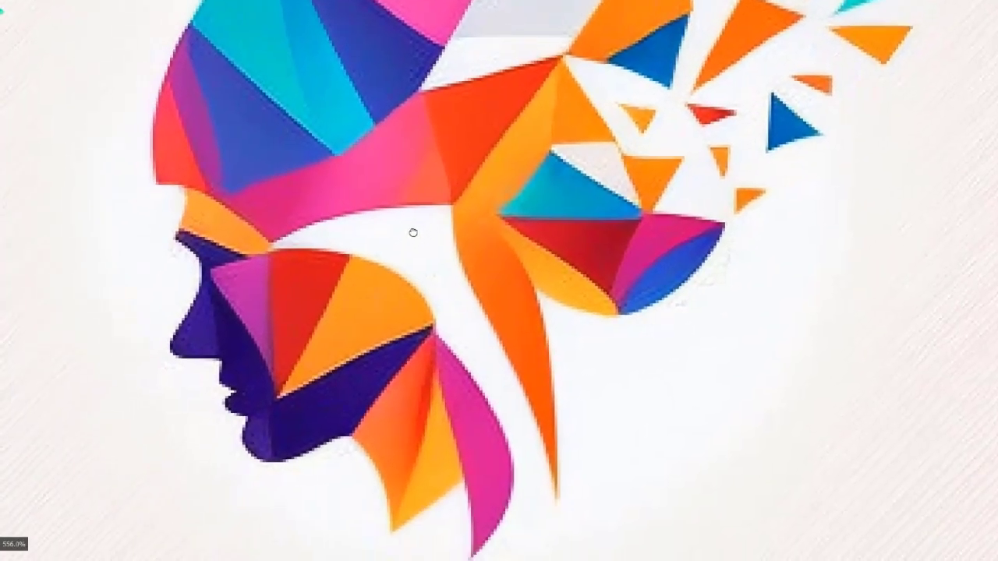
pyautogui.moveTo(414, 232); pyautogui.dragTo(343, 202)
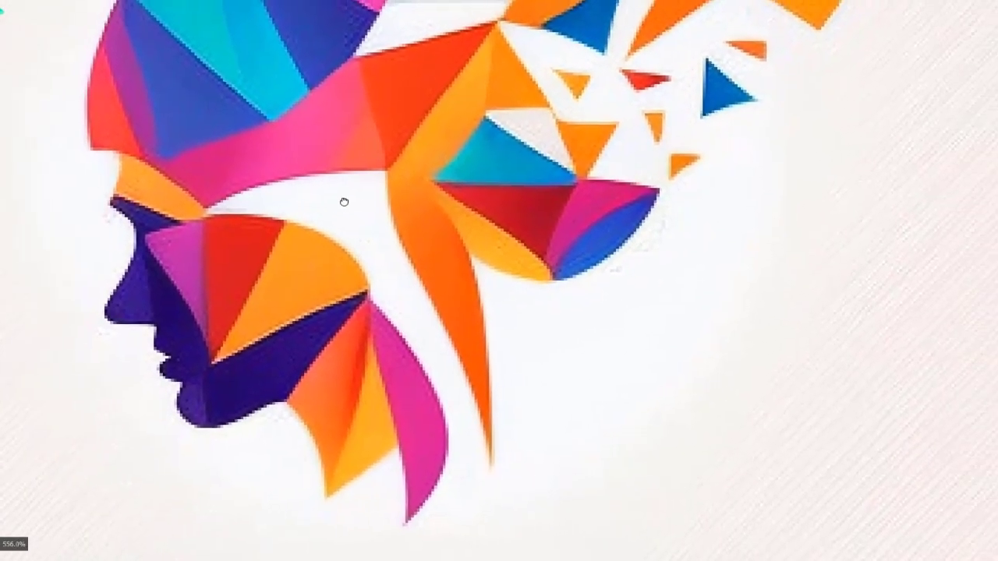
pyautogui.scroll(-6, 425, 365)
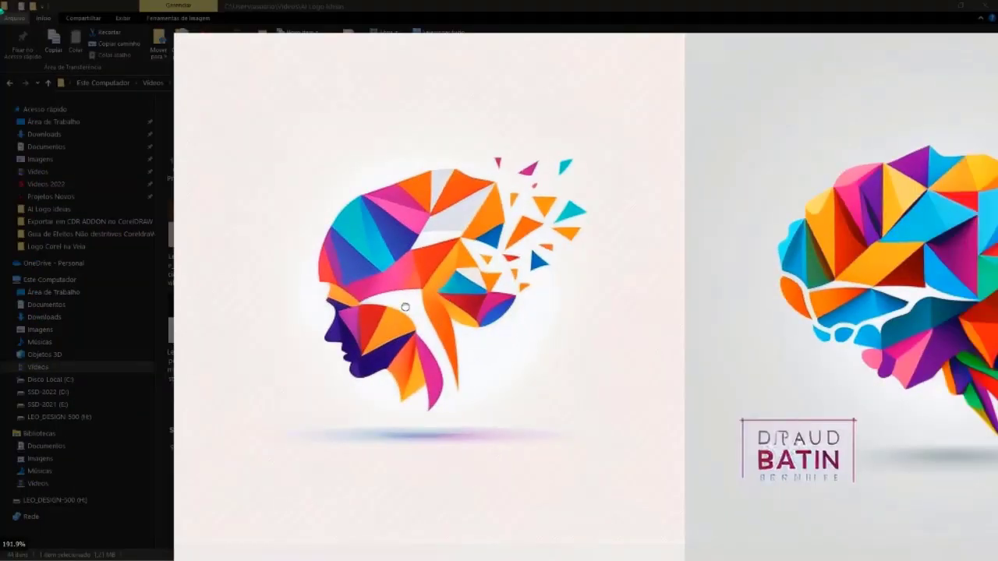
pyautogui.moveTo(452, 304); pyautogui.dragTo(333, 262)
pyautogui.scroll(-5, 473, 396)
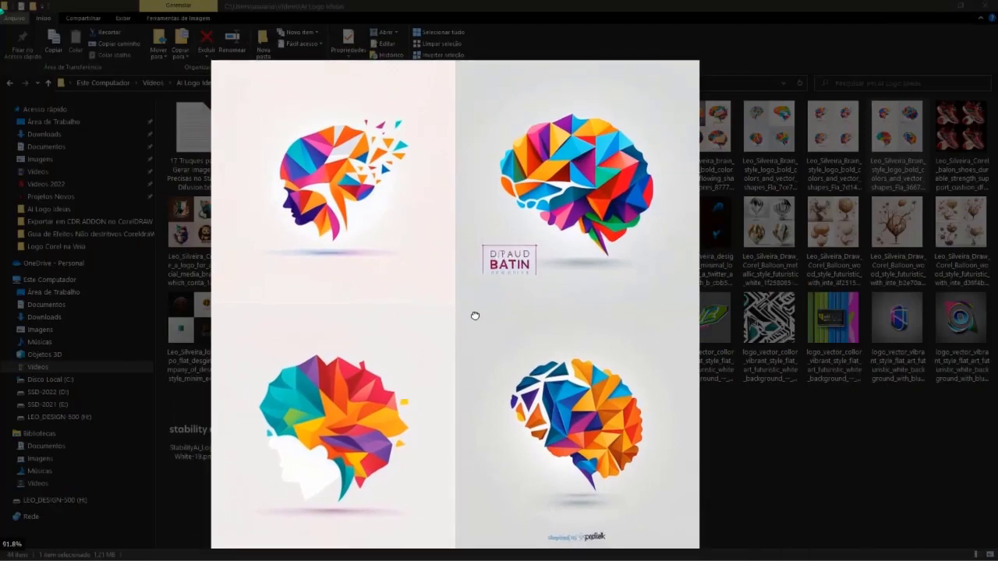
pyautogui.click(716, 327)
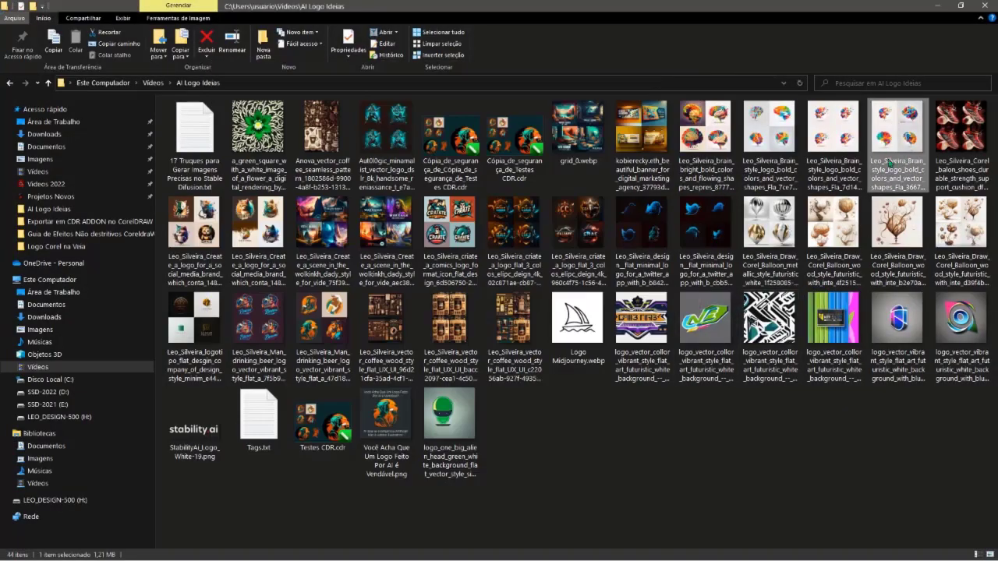
# Switch to CorelDRAW and shrink the brain logo image slightly about its centre, leaving a narrow margin inside the page
pyautogui.hotkey('alt', 'Tab')
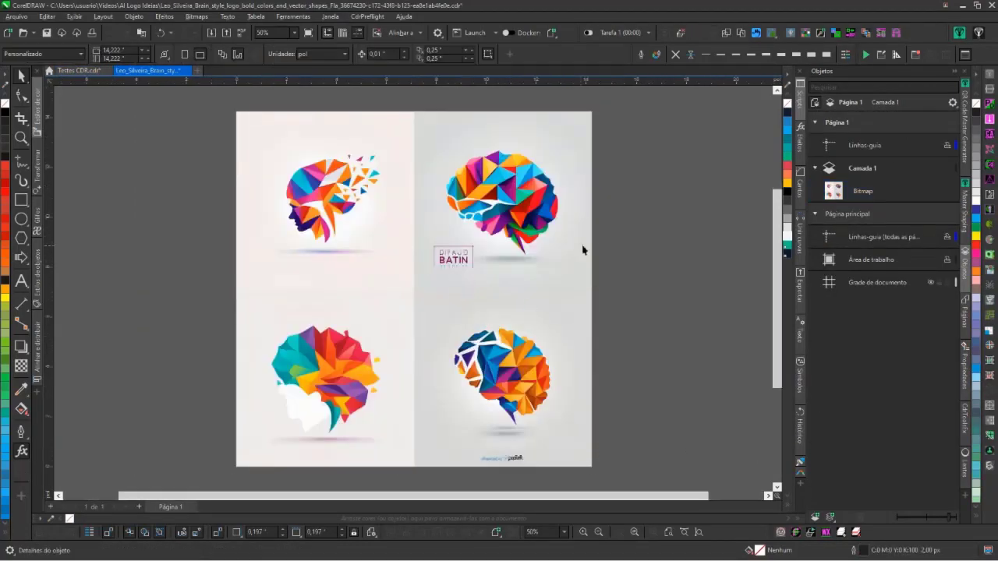
pyautogui.moveTo(600, 106); pyautogui.dragTo(587, 110)
pyautogui.click(636, 153)
# Add a page-sized background rectangle behind the image, filled with grey #A3A3A3 and without an outline
pyautogui.doubleClick(21, 200)
pyautogui.click(788, 209)
pyautogui.rightClick(788, 103)
pyautogui.click(788, 218)
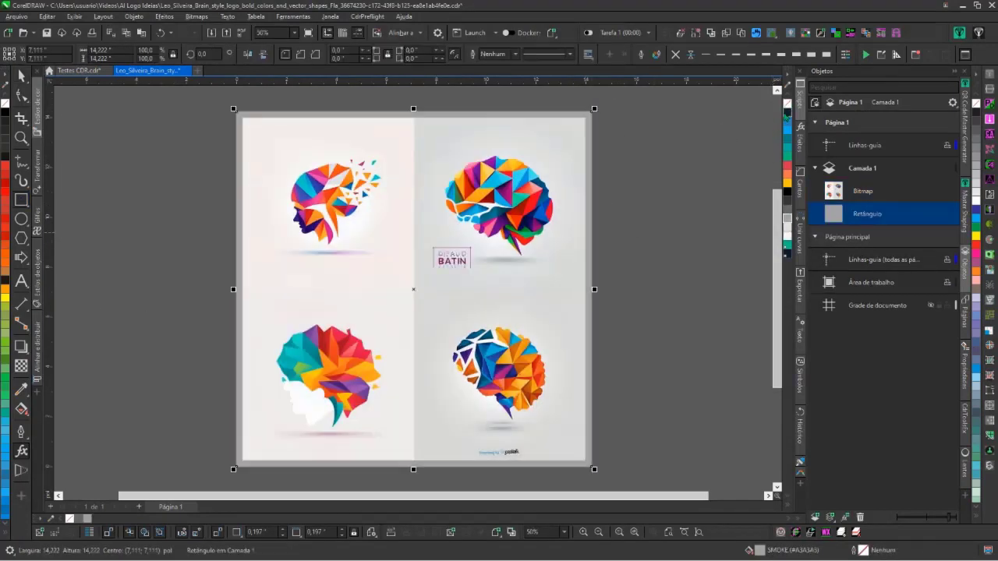
pyautogui.click(21, 76)
pyautogui.press('Escape')
# Draw a straight horizontal line beneath the head logo's shadow and give it a red outline
pyautogui.click(22, 163)
pyautogui.click(71, 191)
pyautogui.moveTo(255, 273)
pyautogui.mouseDown()
pyautogui.moveTo(345, 283)
pyautogui.moveTo(385, 273)
pyautogui.moveTo(388, 257)
pyautogui.mouseUp()
pyautogui.rightClick(787, 166)
pyautogui.click(22, 77)
pyautogui.click(657, 216)
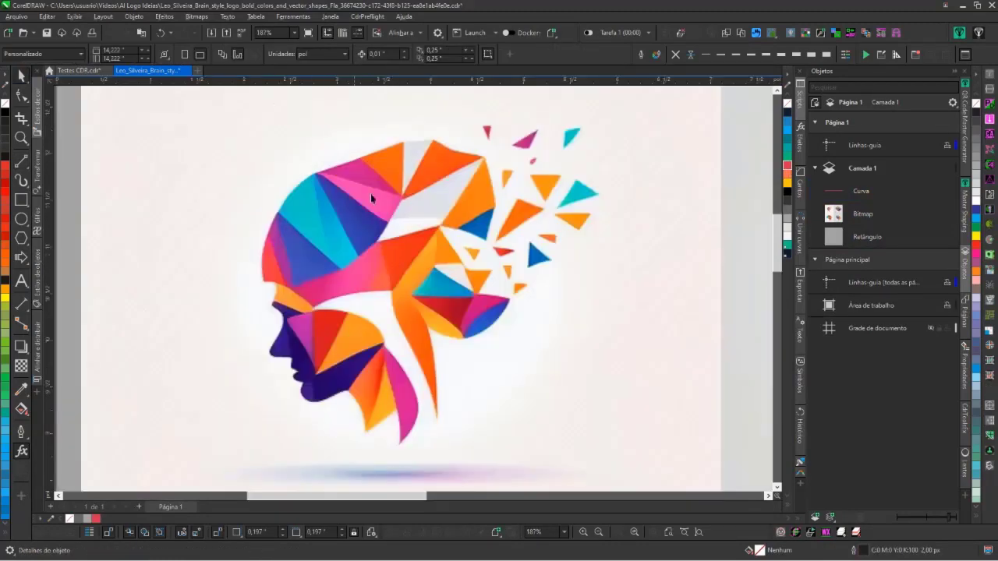
# Crop the four-logo bitmap with the Shape tool to only the quadrant containing the head with scattering triangles
pyautogui.scroll(4, 345, 243)
pyautogui.press('F4')
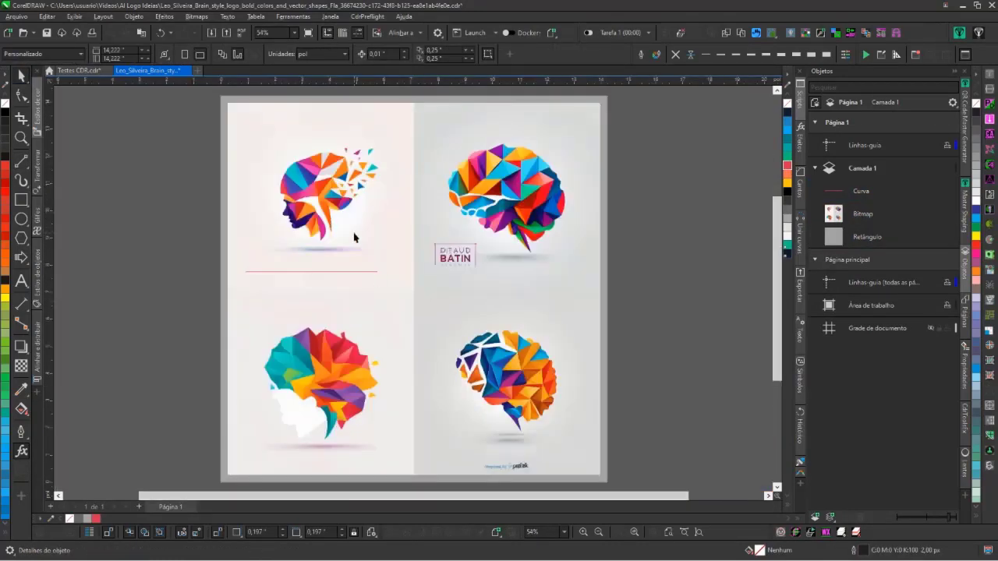
pyautogui.click(329, 244)
pyautogui.doubleClick(22, 95)
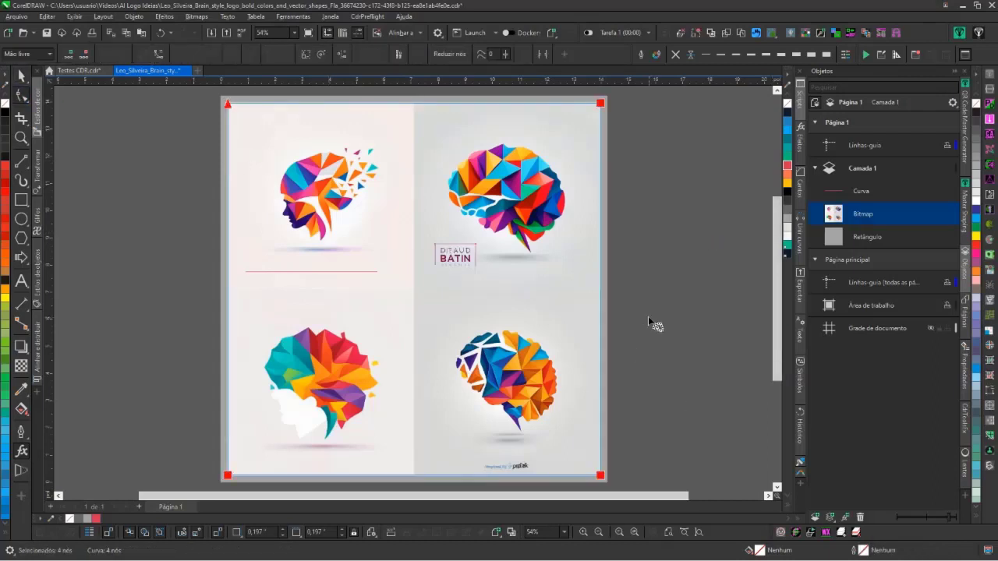
pyautogui.moveTo(601, 480); pyautogui.dragTo(416, 293)
pyautogui.click(22, 75)
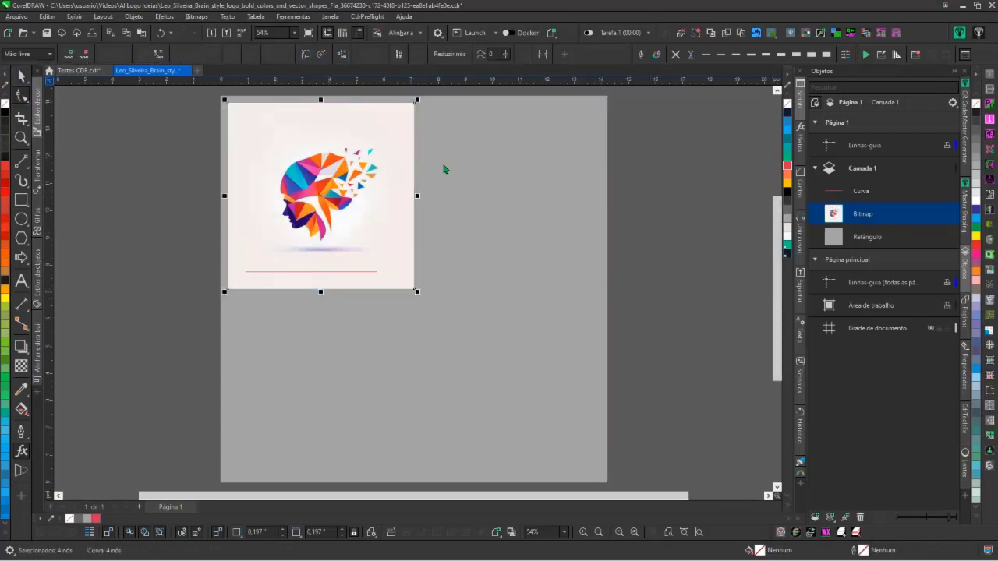
# Place a copy of the cropped image beside the original and convert it to a 300 dpi CMYK bitmap with transparent background
pyautogui.moveTo(271, 206); pyautogui.dragTo(463, 207)
pyautogui.rightClick(462, 206)
pyautogui.click(197, 16)
pyautogui.click(234, 29)
pyautogui.click(511, 253)
pyautogui.click(500, 304)
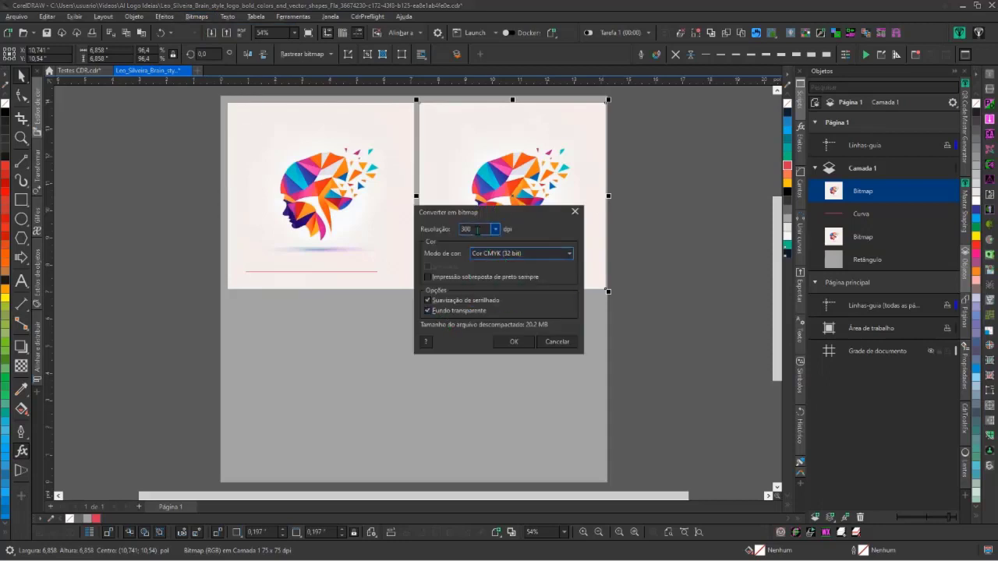
pyautogui.click(513, 341)
pyautogui.scroll(5, 543, 159)
pyautogui.press('F4')
# Duplicate the converted bitmap below the original image and start an outline trace of the duplicate with the Logotipo image type
pyautogui.moveTo(469, 159); pyautogui.dragTo(307, 345)
pyautogui.rightClick(467, 347)
pyautogui.click(302, 54)
pyautogui.moveTo(343, 90)
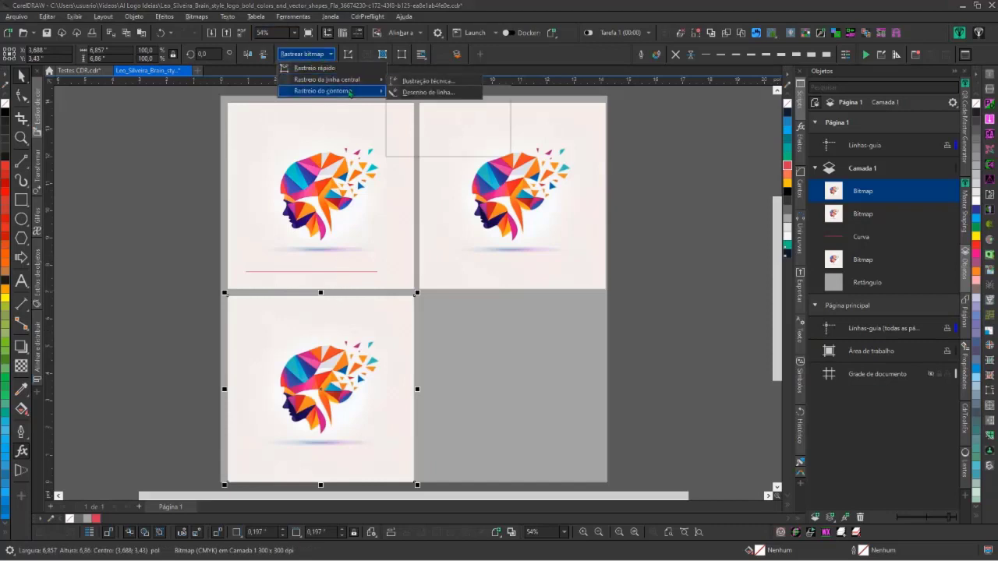
pyautogui.click(436, 105)
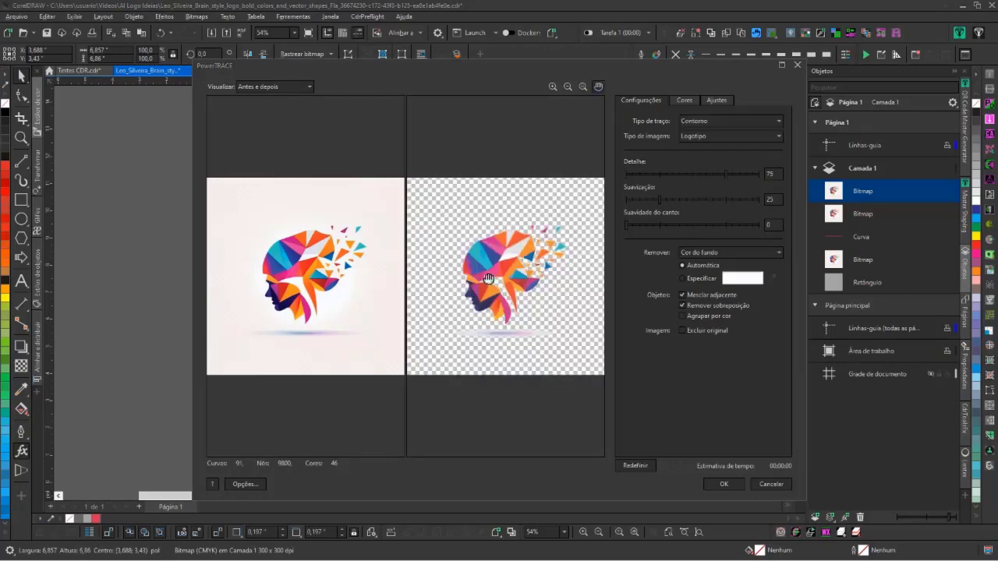
# Compare the trace preview with the source up close, accept the trace, and place the traced group in the page's empty quadrant
pyautogui.scroll(4, 482, 328)
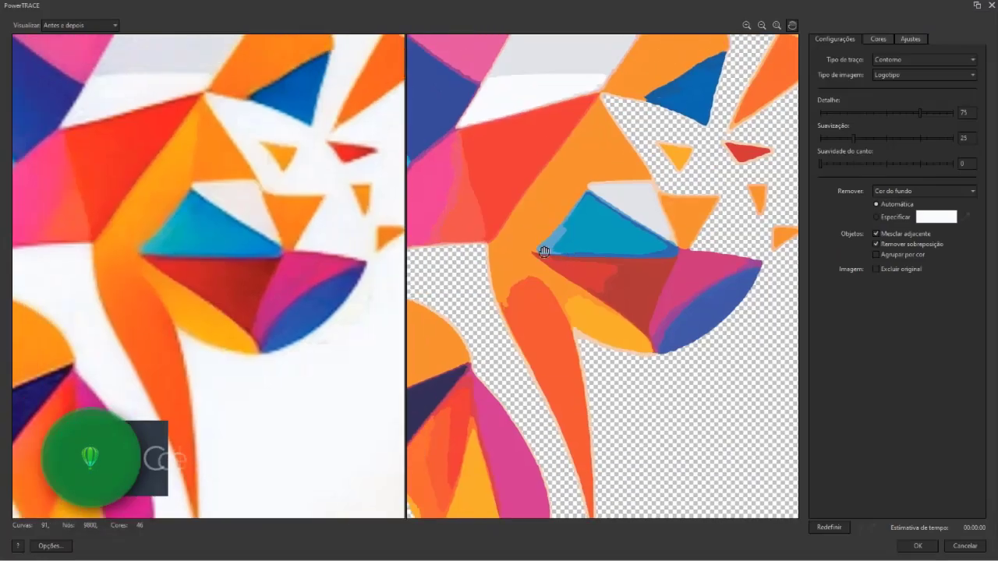
pyautogui.moveTo(544, 252); pyautogui.dragTo(469, 303)
pyautogui.scroll(1, 533, 290)
pyautogui.moveTo(421, 401); pyautogui.dragTo(591, 292)
pyautogui.moveTo(486, 340); pyautogui.dragTo(632, 306)
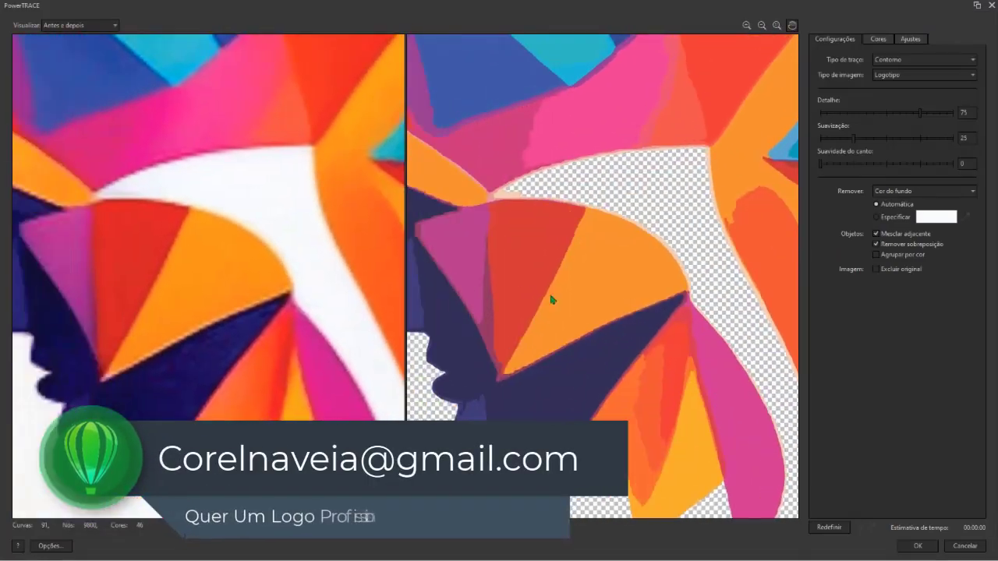
pyautogui.scroll(-5, 592, 263)
pyautogui.moveTo(323, 376)
pyautogui.mouseDown()
pyautogui.moveTo(516, 376)
pyautogui.moveTo(422, 520)
pyautogui.mouseUp()
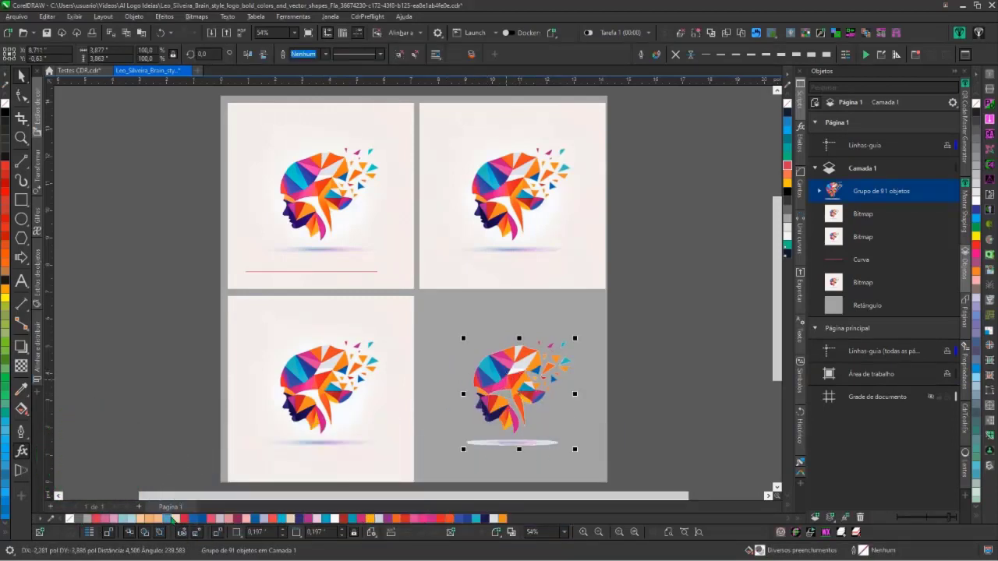
# Create RGB color styles from the traced group's object fills, grouped into harmonies
pyautogui.click(38, 112)
pyautogui.moveTo(580, 371); pyautogui.dragTo(100, 158)
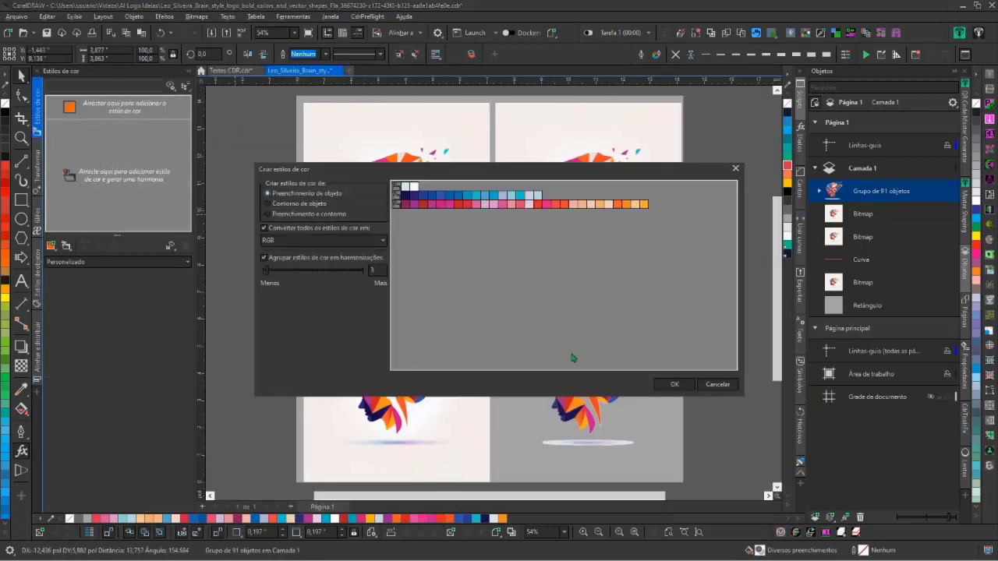
pyautogui.click(674, 385)
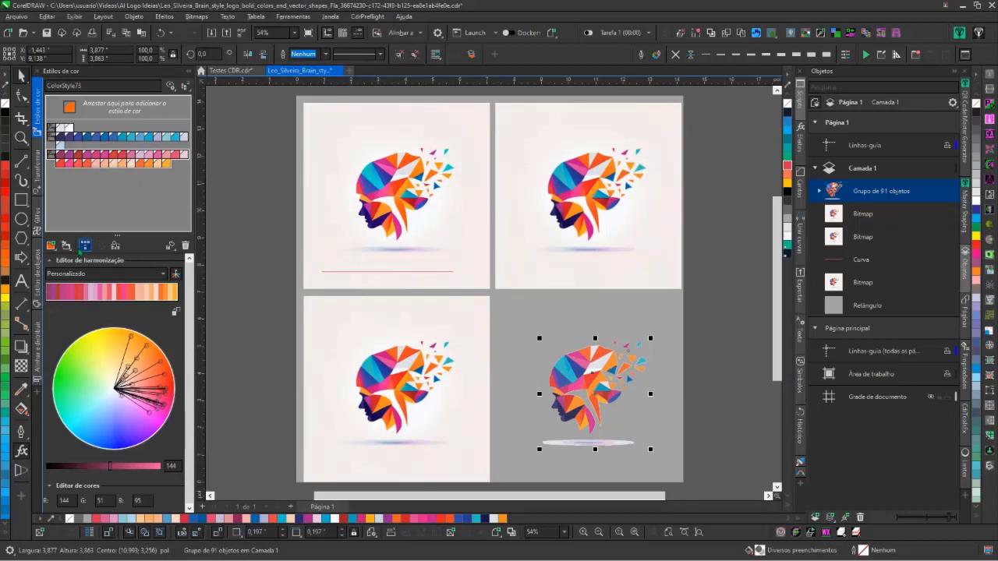
# Move the peach-to-orange color styles into their own harmony, merge them into one, and shift it to orange (239, 135, 37)
pyautogui.click(120, 165)
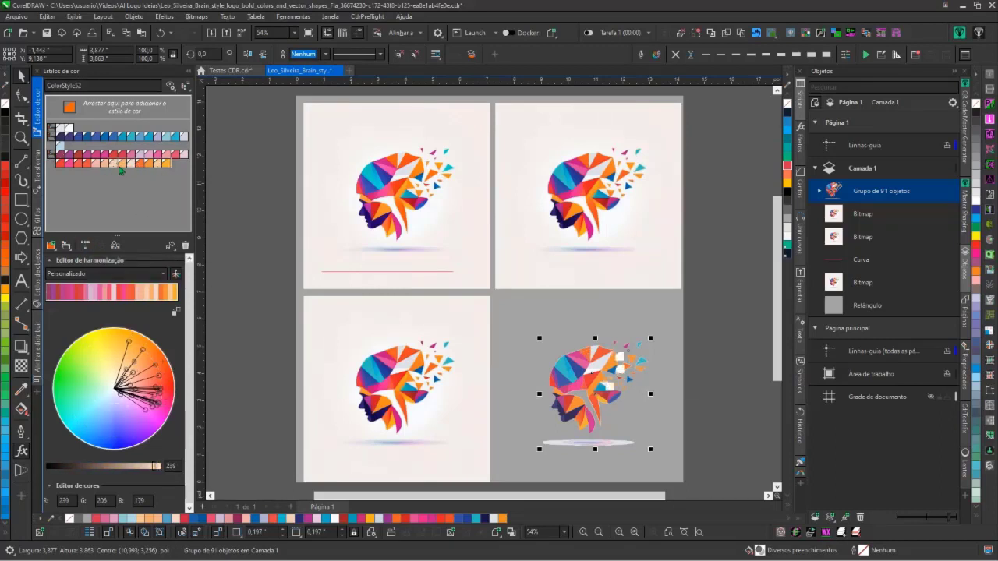
pyautogui.moveTo(120, 166); pyautogui.dragTo(51, 185)
pyautogui.click(85, 246)
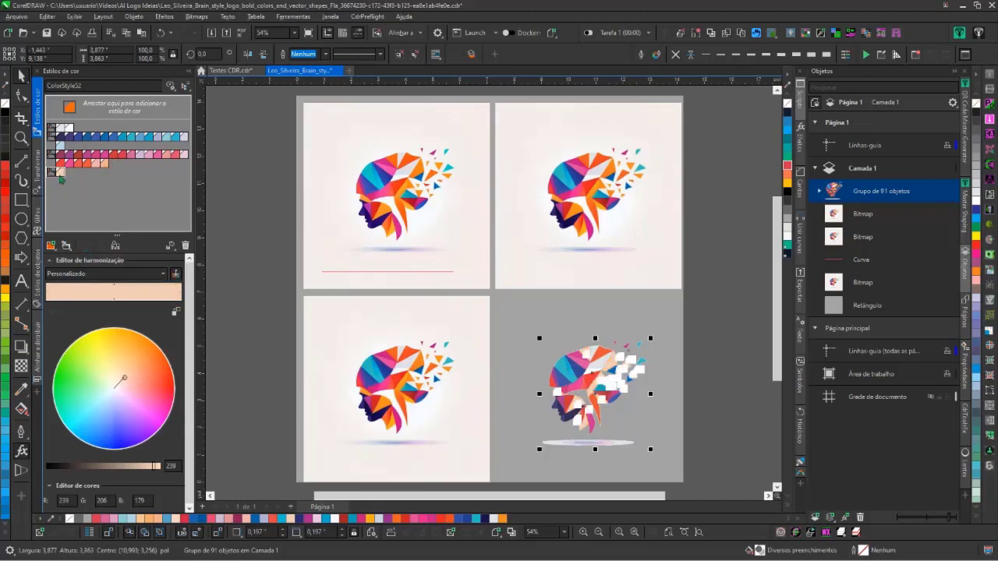
pyautogui.moveTo(124, 378); pyautogui.dragTo(146, 351)
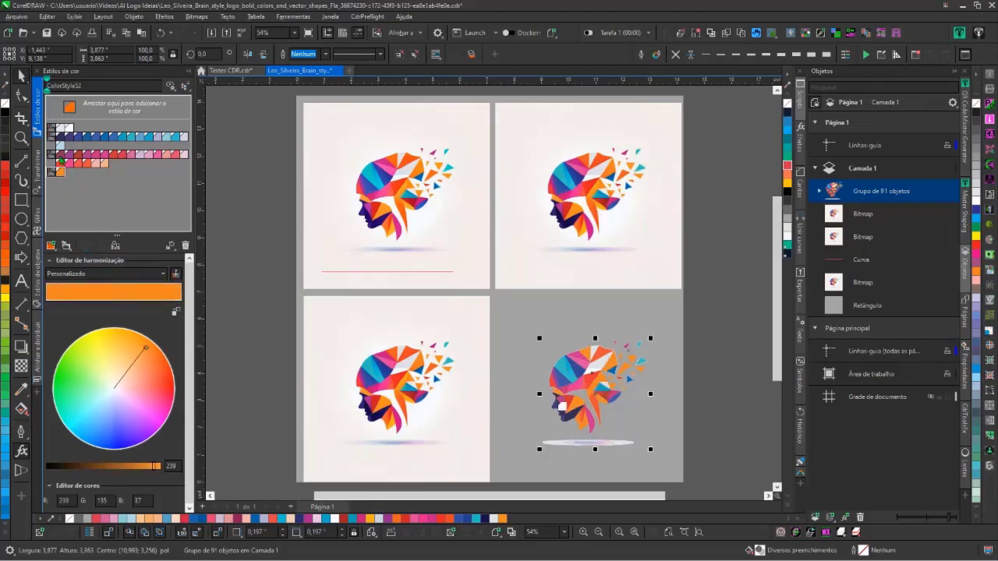
# Separate the purple and magenta color styles into a new harmony, merge them into one, and adjust it to a vivid purple
pyautogui.click(63, 161)
pyautogui.click(101, 162)
pyautogui.moveTo(67, 160); pyautogui.dragTo(52, 188)
pyautogui.click(85, 245)
pyautogui.moveTo(152, 402); pyautogui.dragTo(154, 417)
# Group the leftover peach color styles with the orange one, merge them into a single style, and shift it to a strong orange
pyautogui.moveTo(61, 172); pyautogui.dragTo(53, 163)
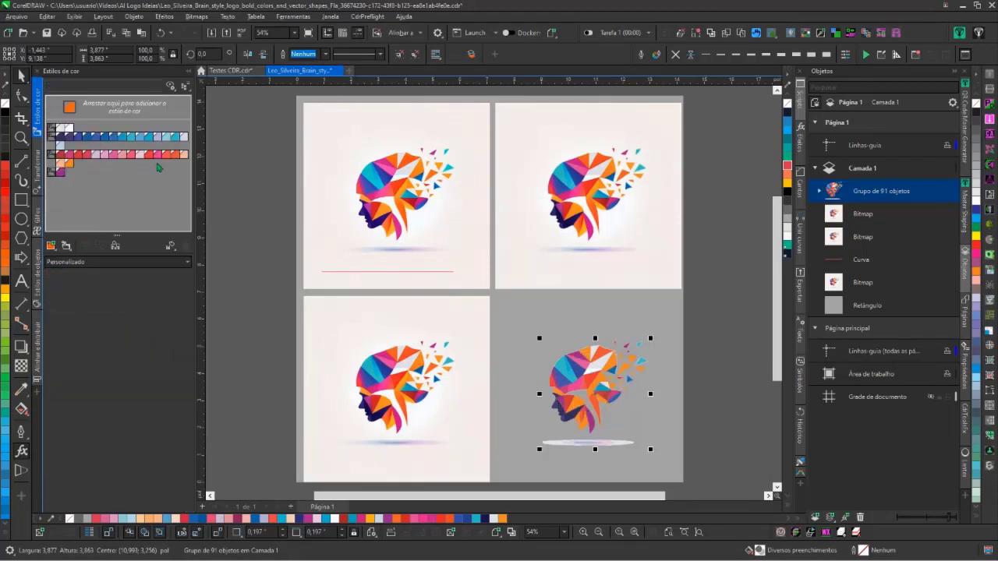
pyautogui.moveTo(184, 156); pyautogui.dragTo(53, 163)
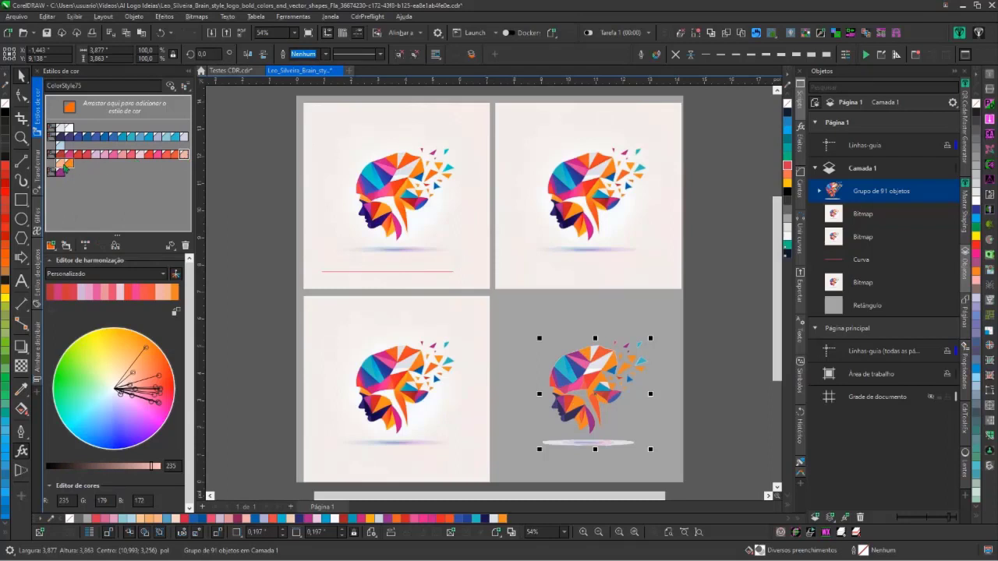
pyautogui.click(53, 172)
pyautogui.click(86, 246)
pyautogui.moveTo(130, 385); pyautogui.dragTo(147, 350)
# Merge the near-white and pale blue color styles into one bright blue, and merge the blue harmony into a single dark teal
pyautogui.click(68, 131)
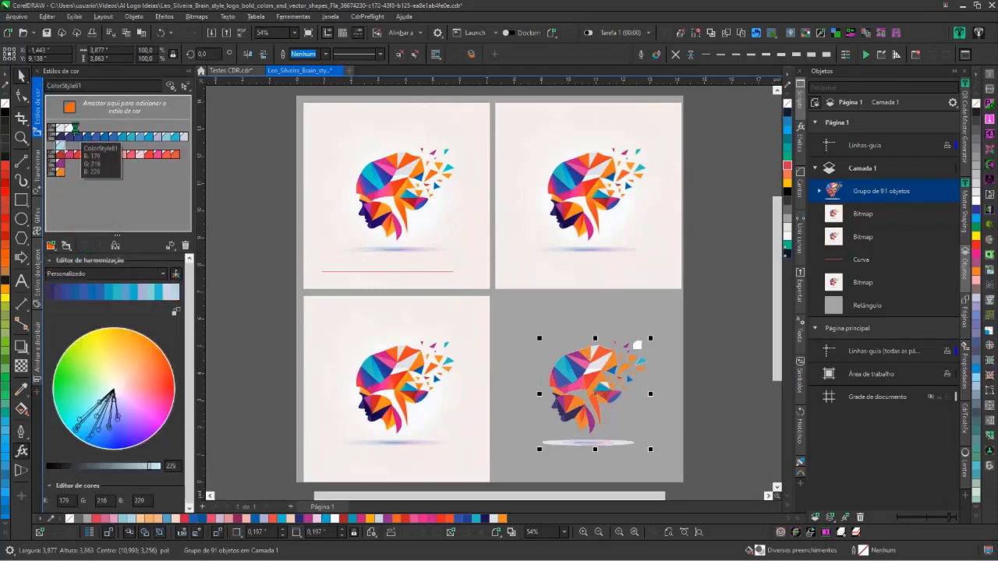
pyautogui.click(85, 246)
pyautogui.moveTo(113, 392); pyautogui.dragTo(95, 422)
pyautogui.click(52, 138)
pyautogui.click(86, 245)
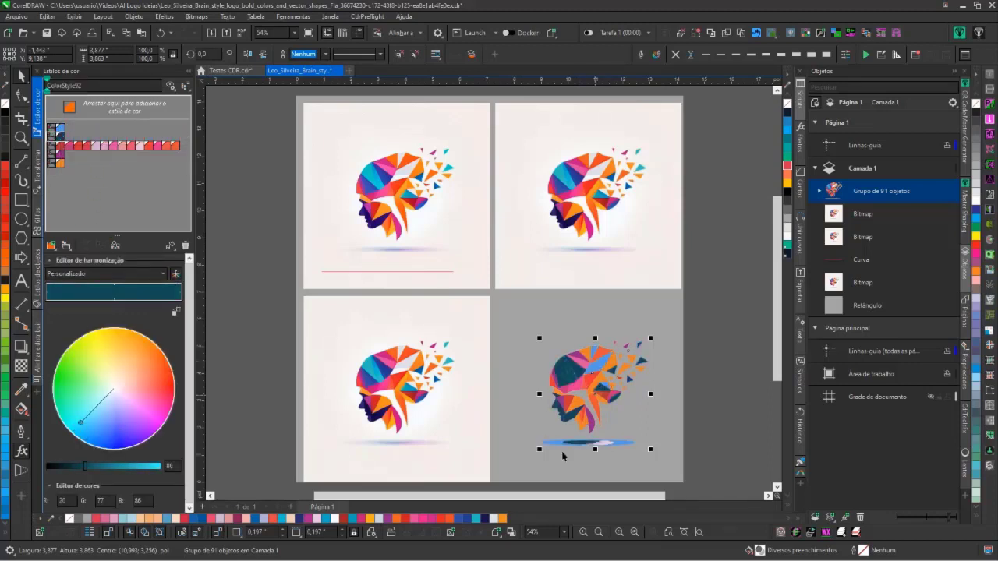
# Merge the red and pink color styles into a single red, and group the purple style with it in one harmony
pyautogui.click(53, 146)
pyautogui.click(86, 246)
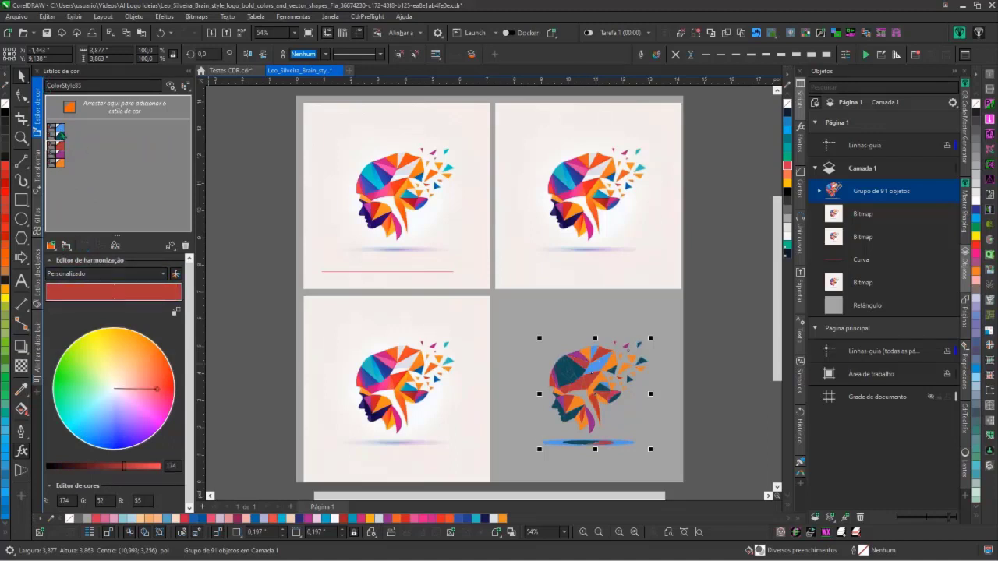
pyautogui.moveTo(61, 155); pyautogui.dragTo(53, 148)
pyautogui.hotkey('ctrl', 'z')
pyautogui.hotkey('ctrl', 'z')
pyautogui.hotkey('ctrl', 'z')
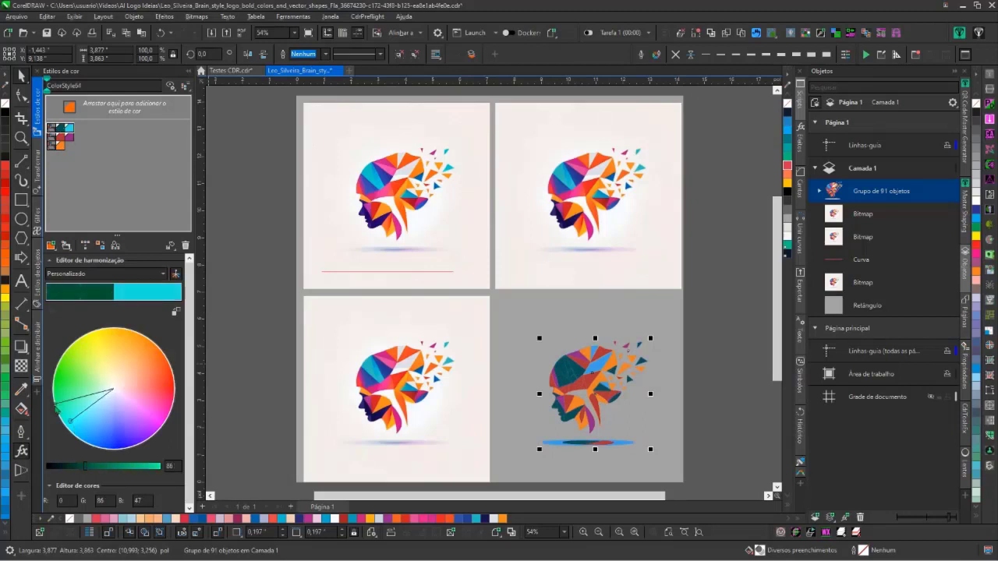
# Shift the cyan color style to a bright sky blue and the red color style to a stronger red
pyautogui.moveTo(71, 422); pyautogui.dragTo(84, 437)
pyautogui.click(52, 137)
pyautogui.click(156, 417)
pyautogui.moveTo(157, 419); pyautogui.dragTo(159, 415)
# Combine the remaining color harmonies, delete them from the color styles, and close the color styles docker
pyautogui.moveTo(52, 128); pyautogui.dragTo(52, 137)
pyautogui.click(53, 128)
pyautogui.click(186, 245)
pyautogui.click(189, 71)
pyautogui.press('Escape')
# Examine the traced head's facet edges and contours up close in Wireframe view, and return to the Normal view
pyautogui.press('F2')
pyautogui.moveTo(446, 320); pyautogui.dragTo(622, 455)
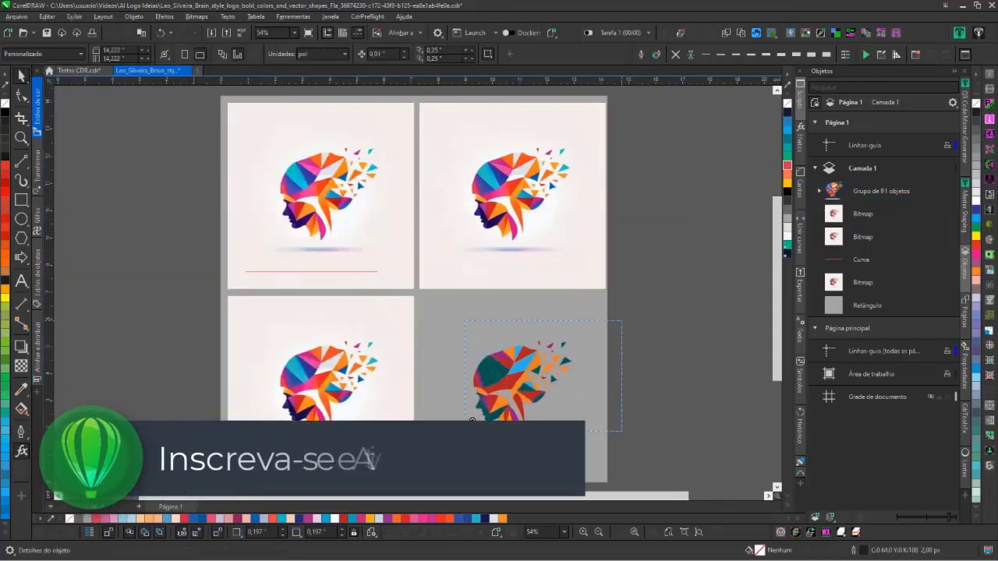
pyautogui.press('F2')
pyautogui.moveTo(275, 232); pyautogui.dragTo(357, 273)
pyautogui.click(101, 16)
pyautogui.moveTo(71, 16)
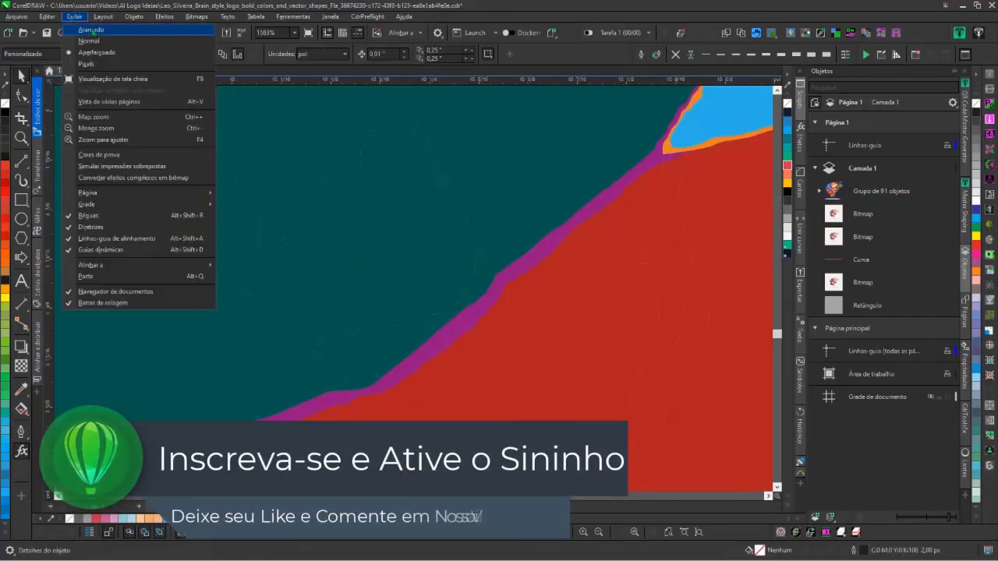
pyautogui.click(90, 30)
pyautogui.scroll(2, 345, 318)
pyautogui.scroll(-7, 415, 294)
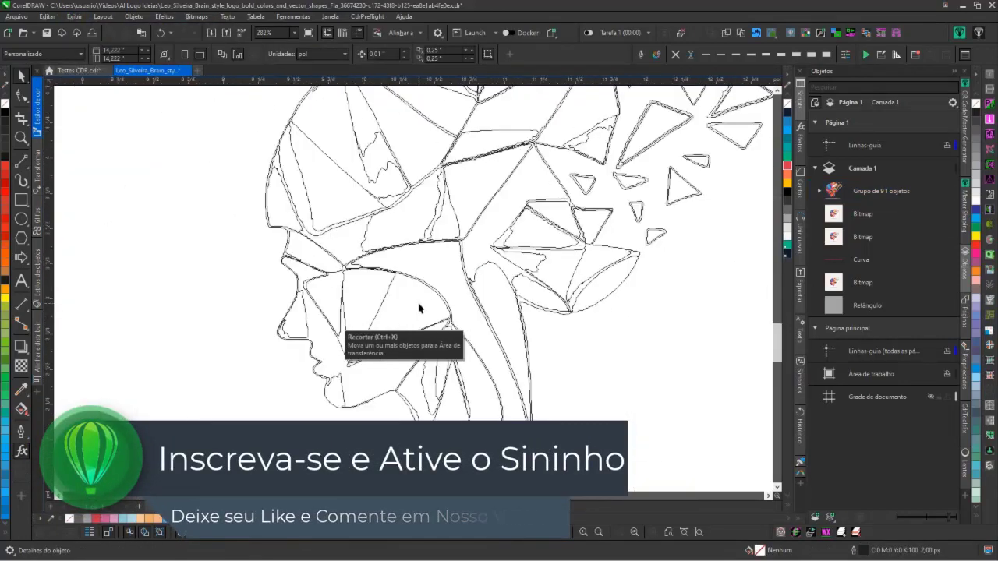
pyautogui.scroll(-2, 318, 246)
pyautogui.click(457, 226)
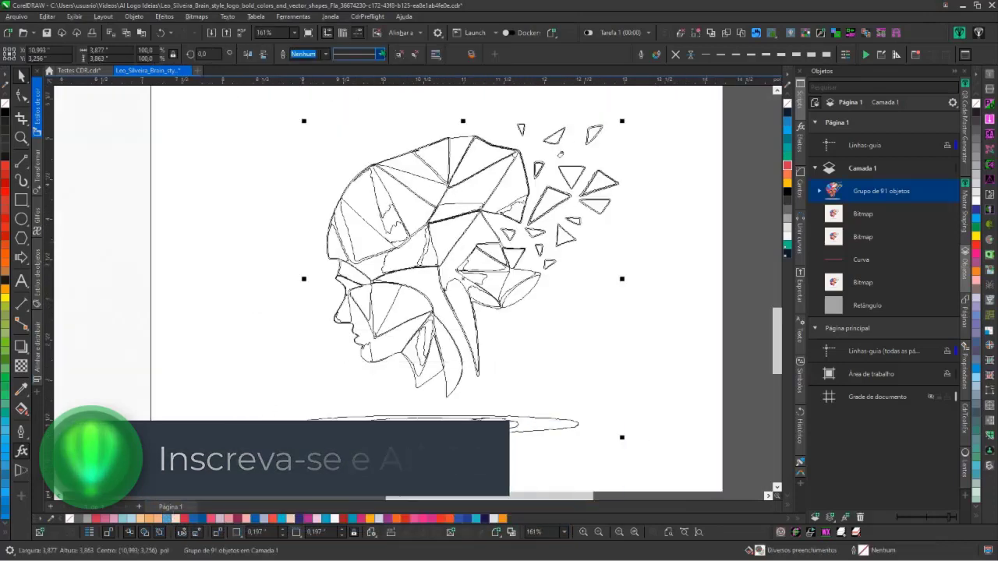
pyautogui.click(74, 16)
pyautogui.click(85, 43)
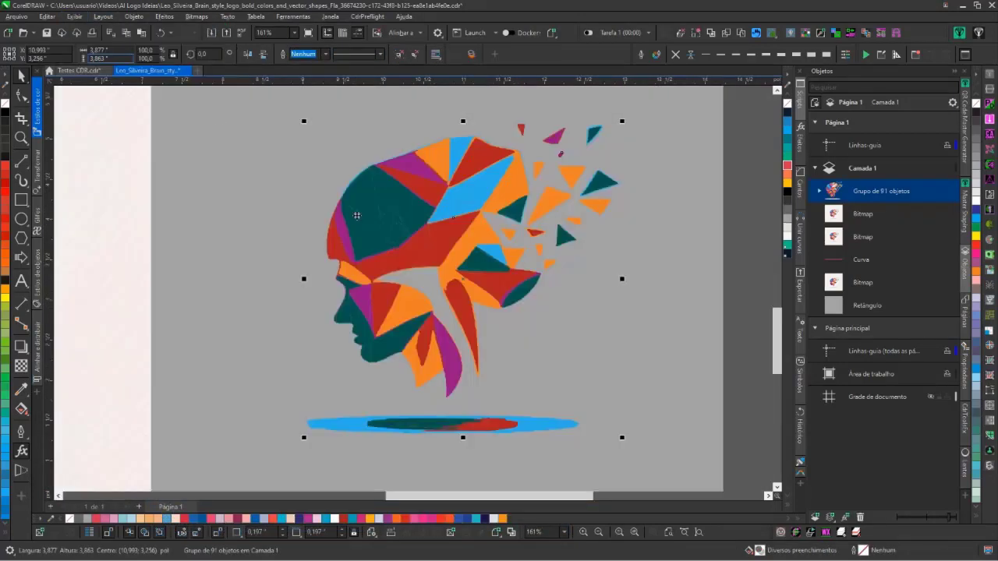
pyautogui.scroll(-2, 415, 293)
# Cross out the traced head on the gray background with two diagonal lines in magenta with a thicker outline
pyautogui.moveTo(442, 307); pyautogui.dragTo(578, 465)
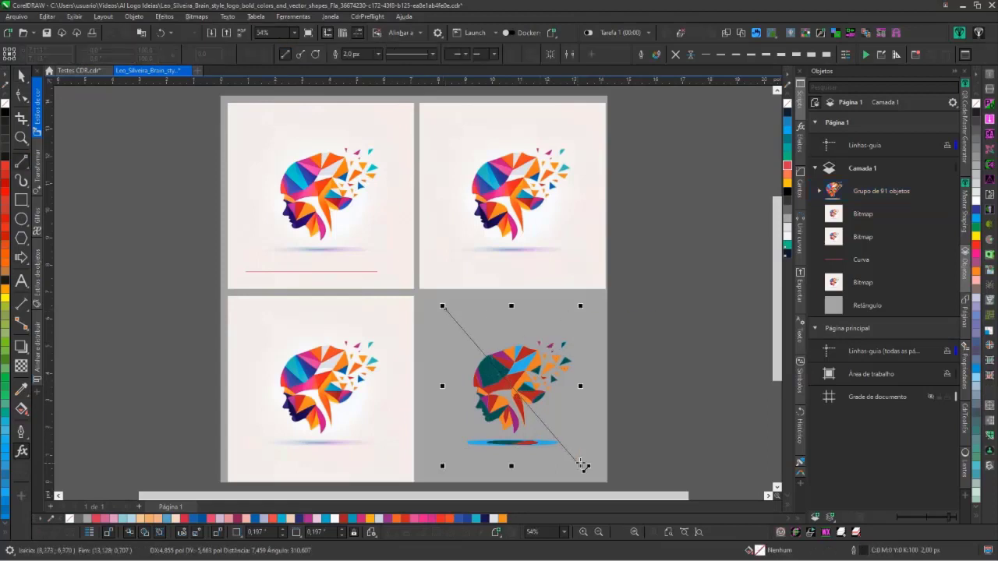
pyautogui.moveTo(582, 315); pyautogui.dragTo(452, 451)
pyautogui.rightClick(976, 255)
pyautogui.click(432, 54)
pyautogui.click(378, 54)
pyautogui.click(361, 136)
# Place copies of the magenta cross over the other three head images
pyautogui.moveTo(516, 389); pyautogui.dragTo(321, 197)
pyautogui.press('space')
pyautogui.moveTo(321, 196); pyautogui.dragTo(530, 188)
pyautogui.press('space')
pyautogui.moveTo(530, 188); pyautogui.dragTo(322, 383)
pyautogui.press('space')
pyautogui.press('Escape')
pyautogui.press('Escape')
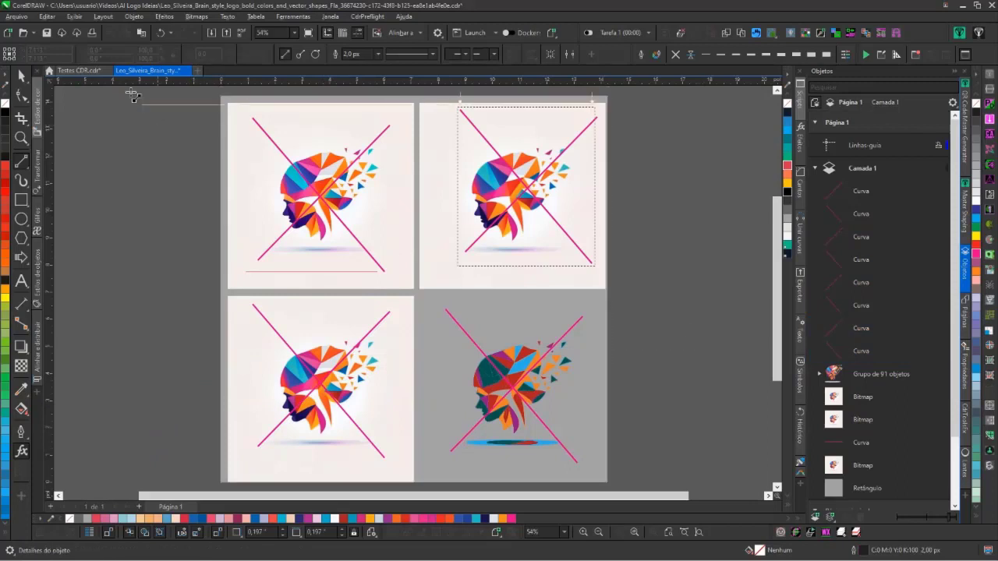
# Switch to the Testes CDR drawing and ungroup the two curves of the orange bearded-man silhouette
pyautogui.click(91, 71)
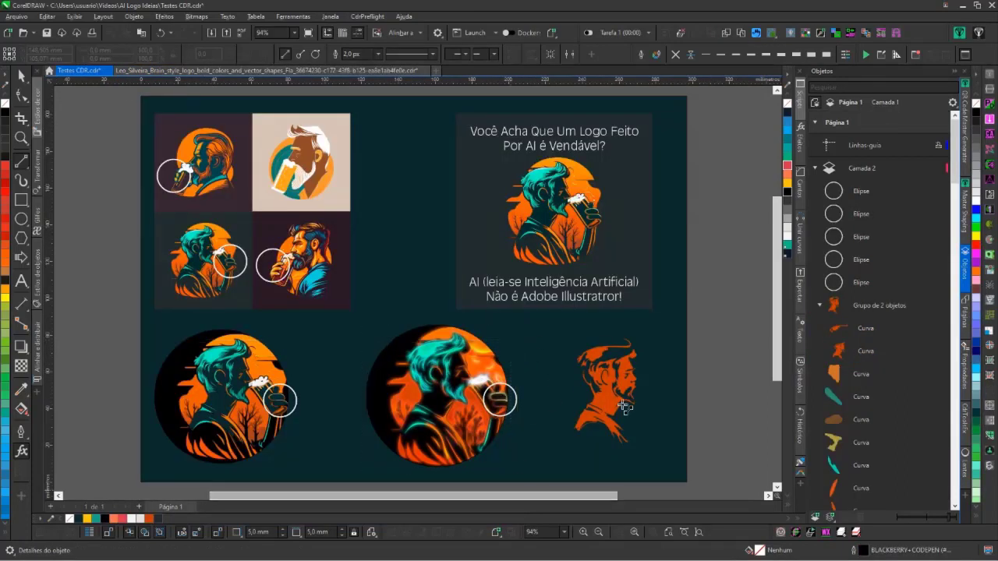
pyautogui.moveTo(633, 439); pyautogui.dragTo(634, 440)
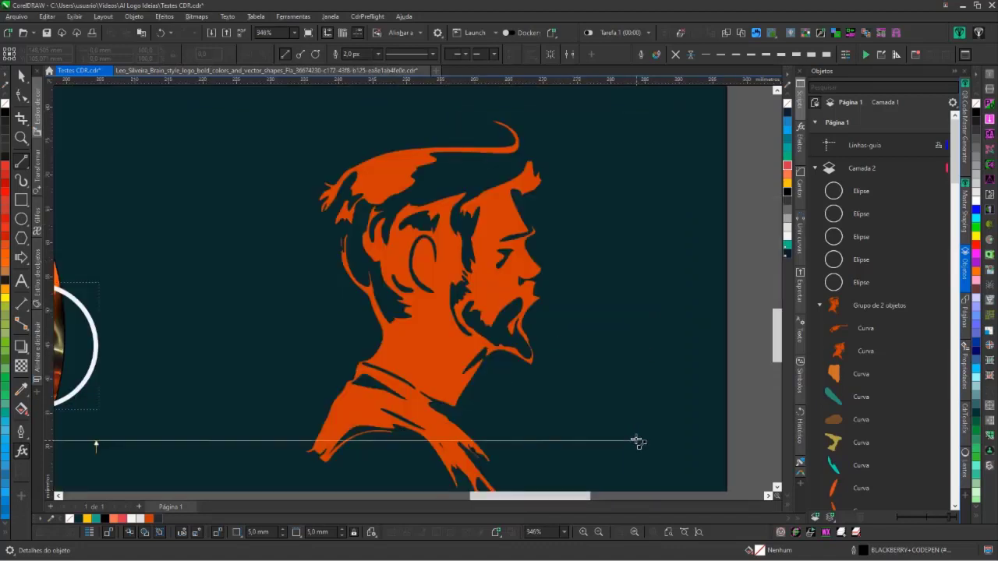
pyautogui.click(479, 288)
pyautogui.keyDown('ctrl'); pyautogui.click(482, 285); pyautogui.keyUp('ctrl')
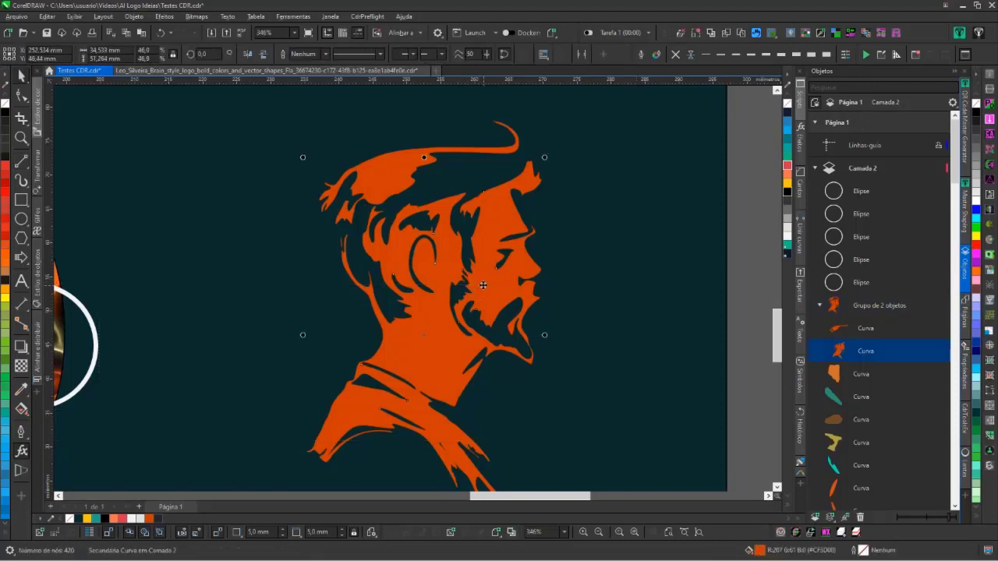
pyautogui.click(386, 182)
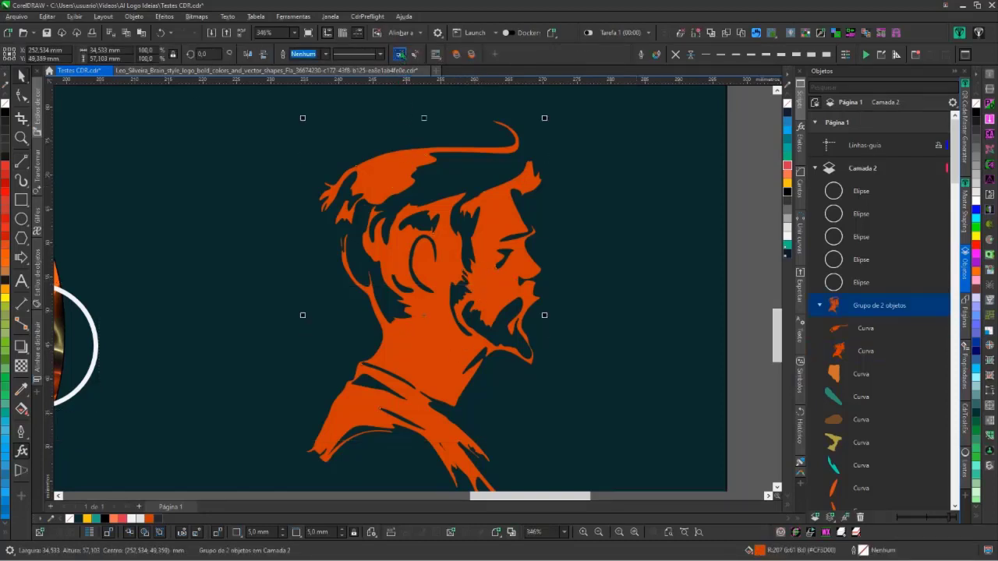
pyautogui.hotkey('ctrl', 'u')
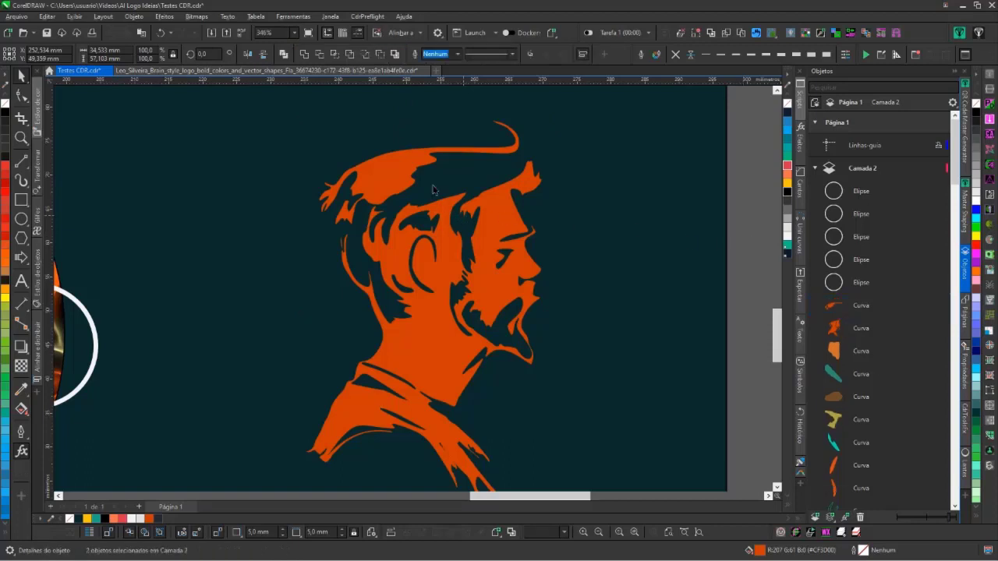
# Select both orange silhouette curves and combine them into a single curve
pyautogui.click(501, 191)
pyautogui.keyDown('shift'); pyautogui.click(502, 191); pyautogui.keyUp('shift')
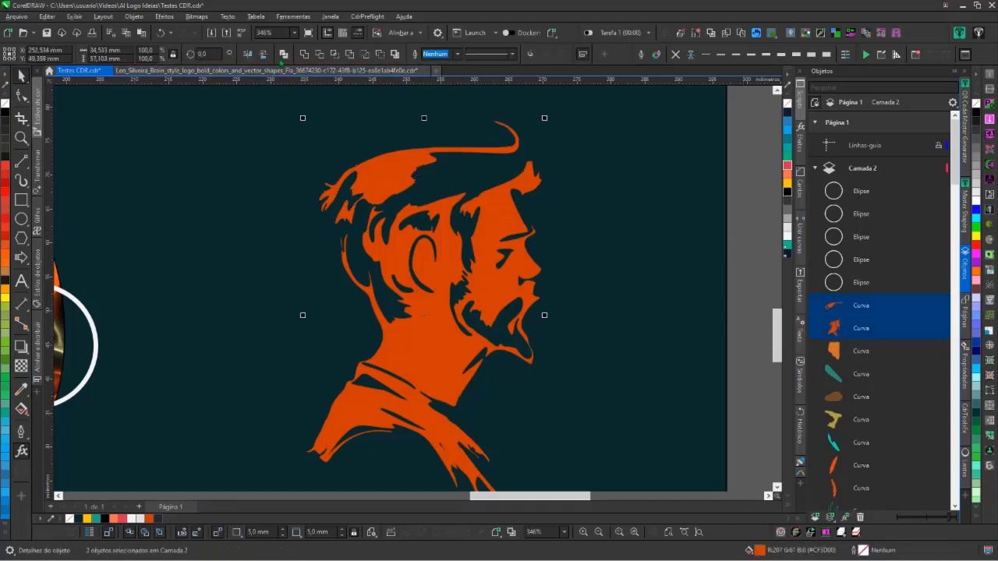
pyautogui.hotkey('ctrl', 'l')
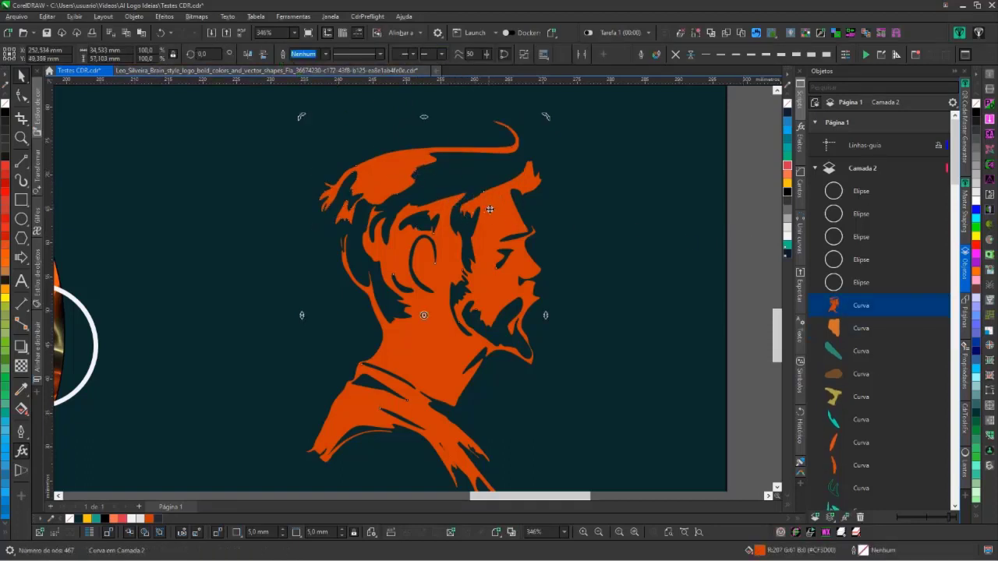
# Examine the node placement along the contours of the combined orange silhouette
pyautogui.press('F10')
pyautogui.hotkey('ctrl', 'a')
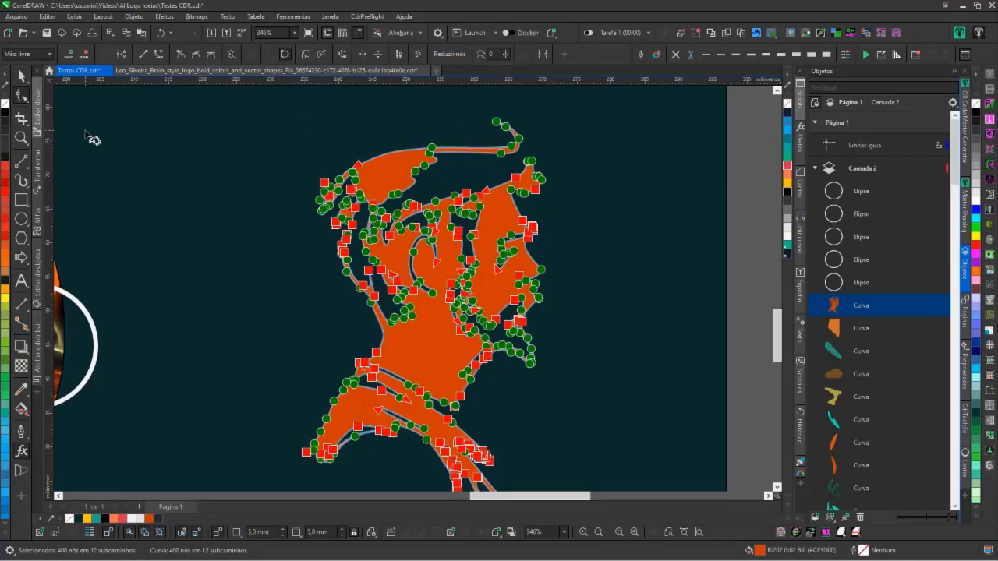
pyautogui.click(21, 76)
pyautogui.press('F10')
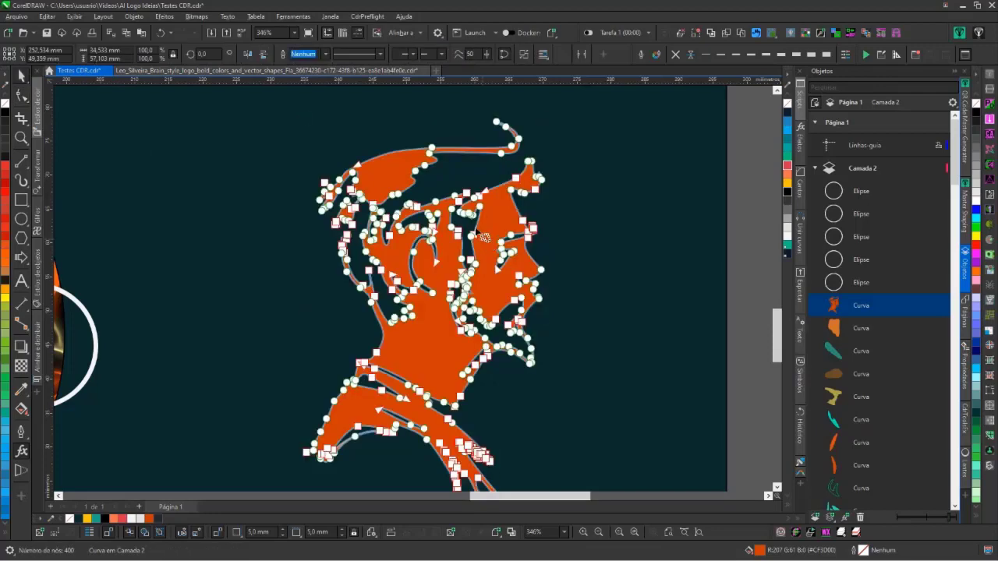
pyautogui.scroll(5, 474, 234)
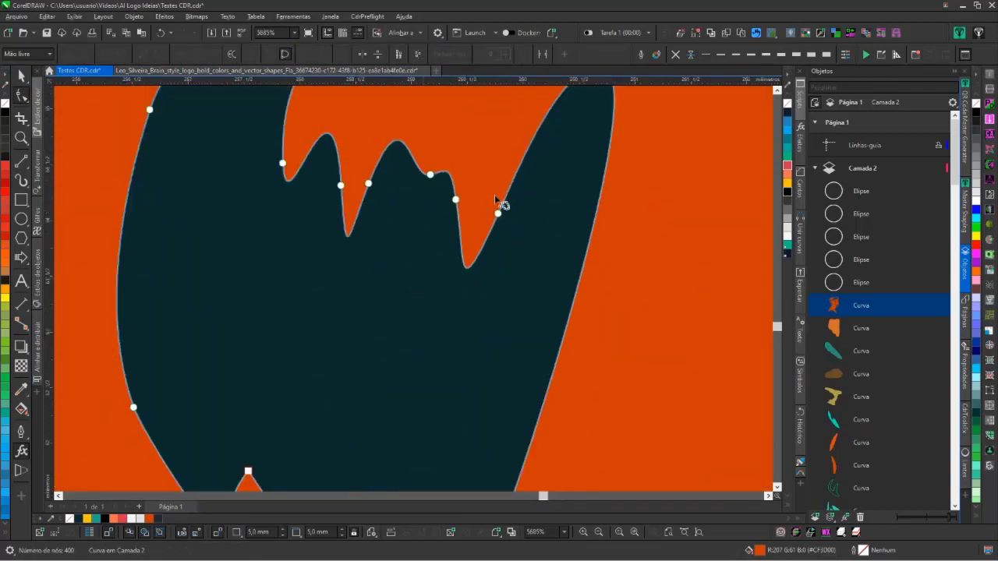
pyautogui.scroll(-4, 385, 205)
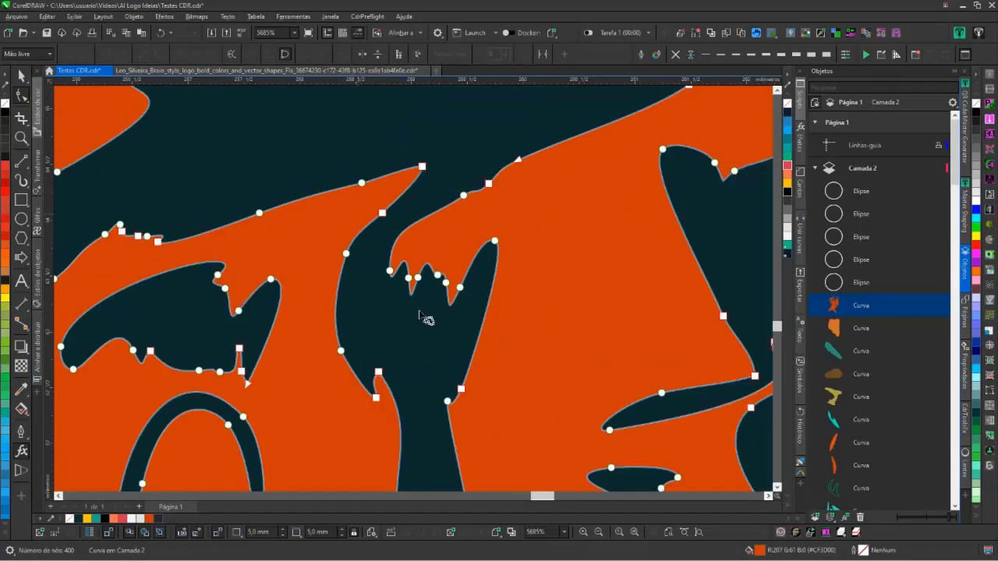
pyautogui.scroll(9, 363, 314)
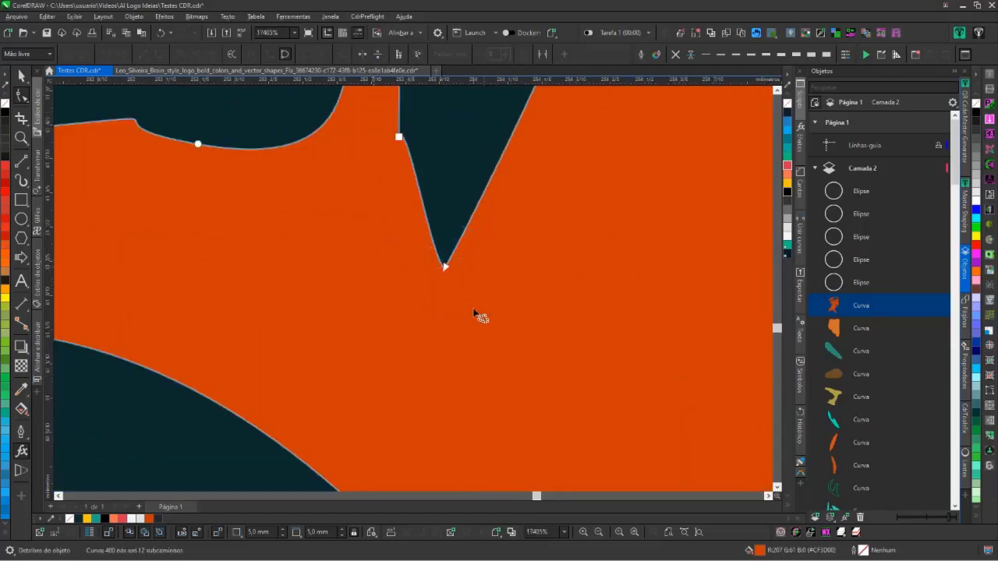
# Reshape the pointed tip of the dark hair cutout above the ear into a rounded end with the node handles
pyautogui.click(399, 139)
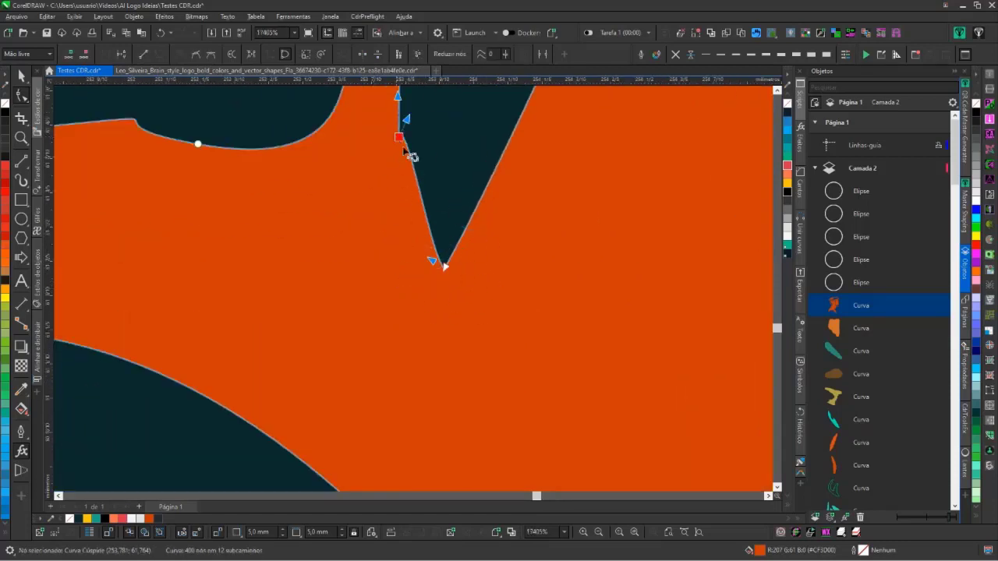
pyautogui.moveTo(407, 121); pyautogui.dragTo(397, 178)
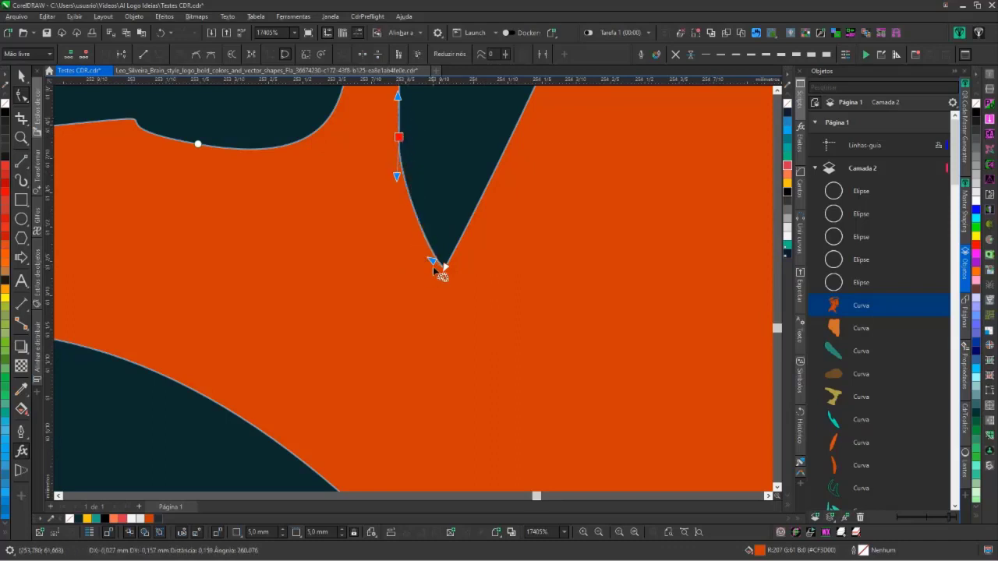
pyautogui.moveTo(434, 264); pyautogui.dragTo(408, 293)
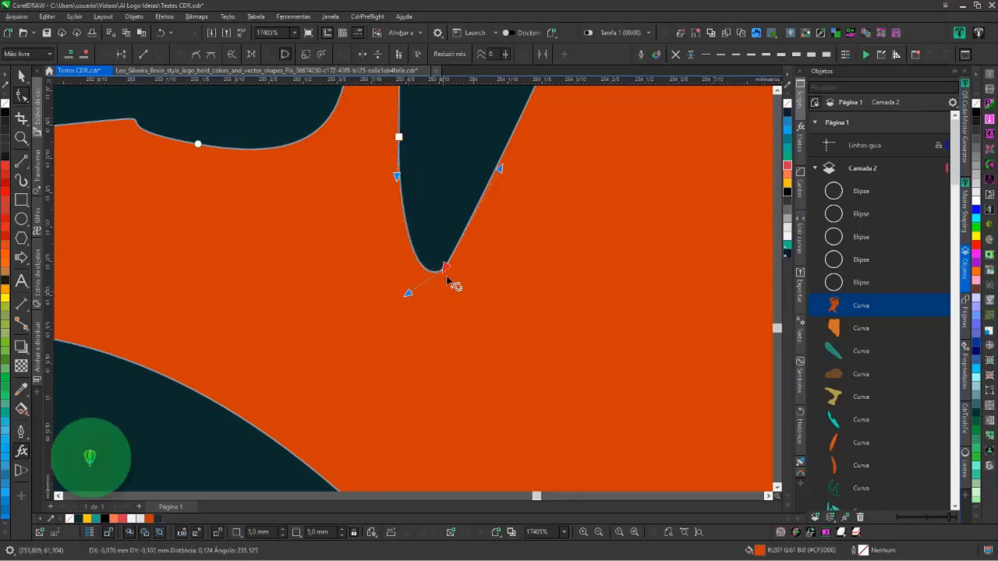
pyautogui.moveTo(500, 170); pyautogui.dragTo(474, 244)
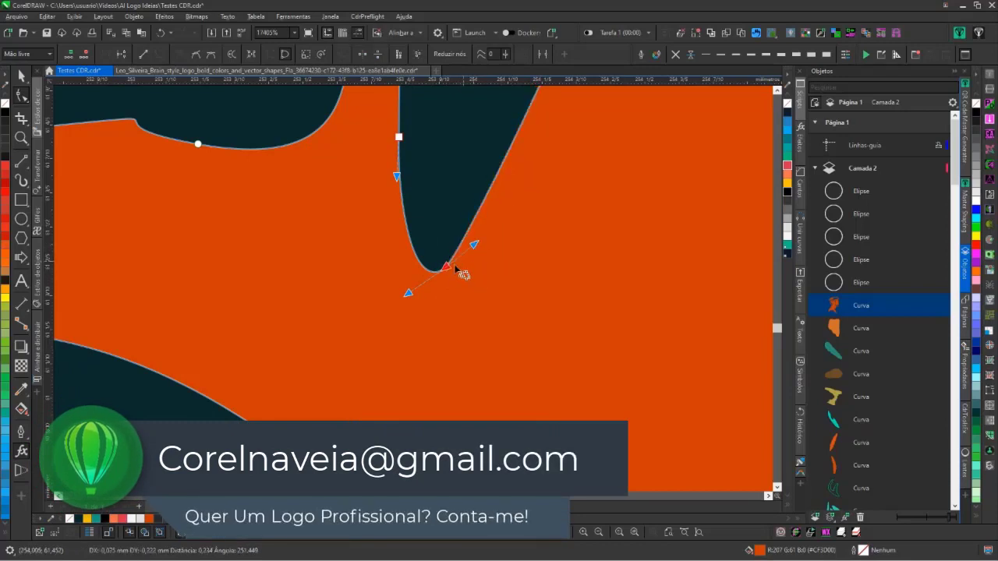
# Place a copy of the dark base curve from the full-color bearded-man illustration beside the orange silhouette
pyautogui.scroll(-3, 417, 282)
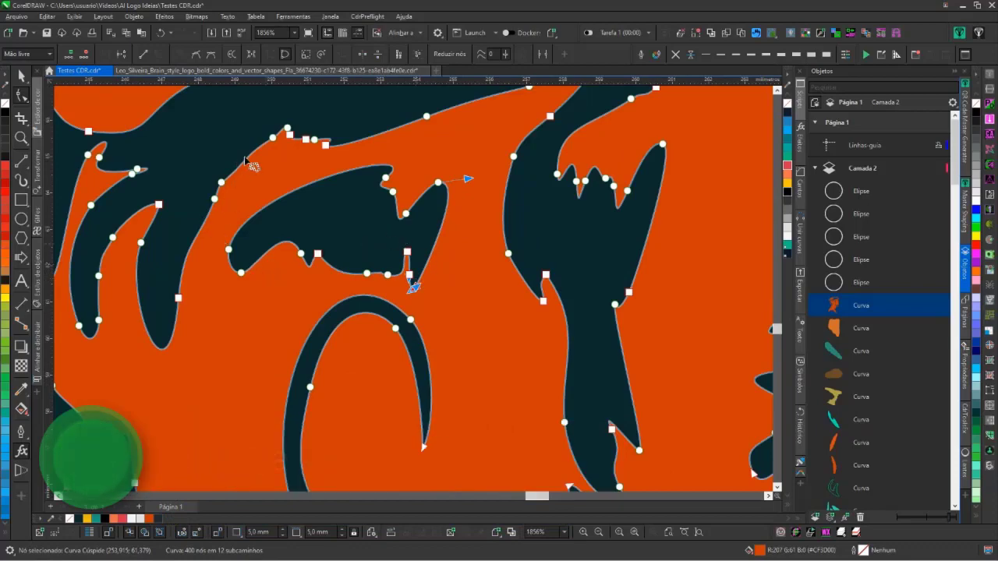
pyautogui.press('F3')
pyautogui.press('F3')
pyautogui.press('F3')
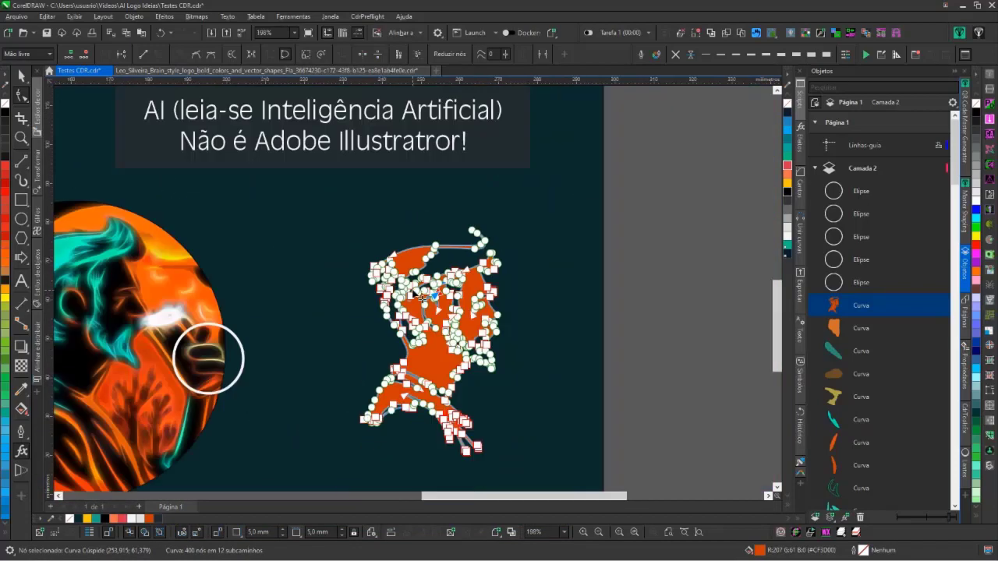
pyautogui.press('F2')
pyautogui.moveTo(194, 339); pyautogui.dragTo(265, 438)
pyautogui.scroll(4, 266, 438)
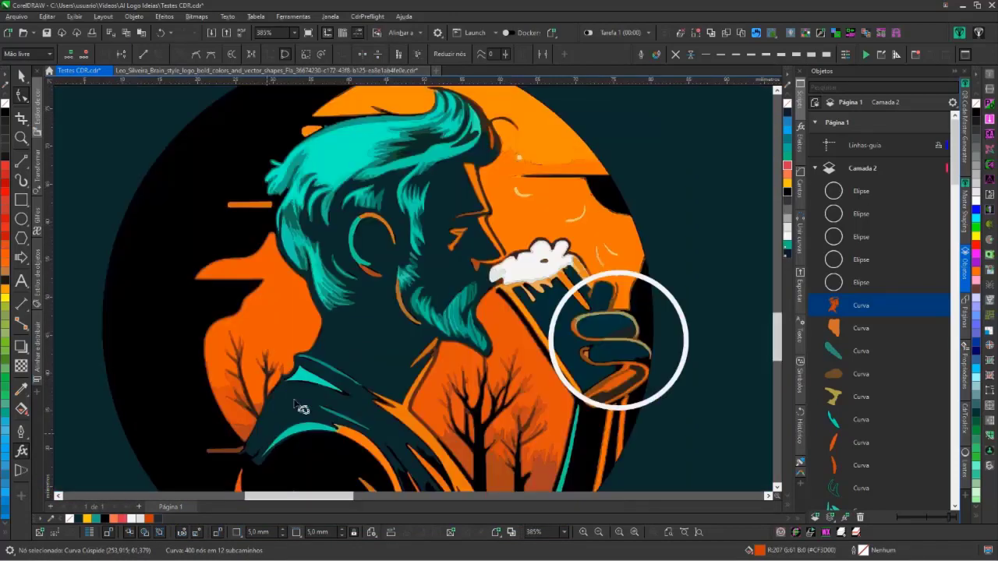
pyautogui.click(383, 345)
pyautogui.scroll(-3, 472, 316)
pyautogui.press('space')
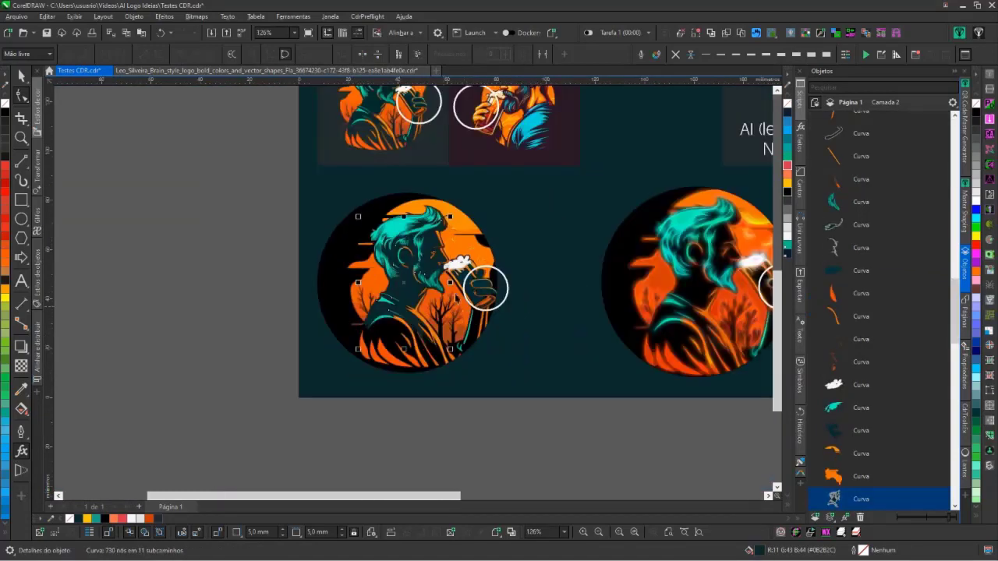
pyautogui.scroll(-3, 385, 284)
pyautogui.moveTo(395, 280); pyautogui.dragTo(544, 283)
# Give the copied curve a FLUFFY (#F5F5F5) outline and examine its contour up close
pyautogui.scroll(6, 584, 281)
pyautogui.rightClick(788, 236)
pyautogui.scroll(4, 390, 290)
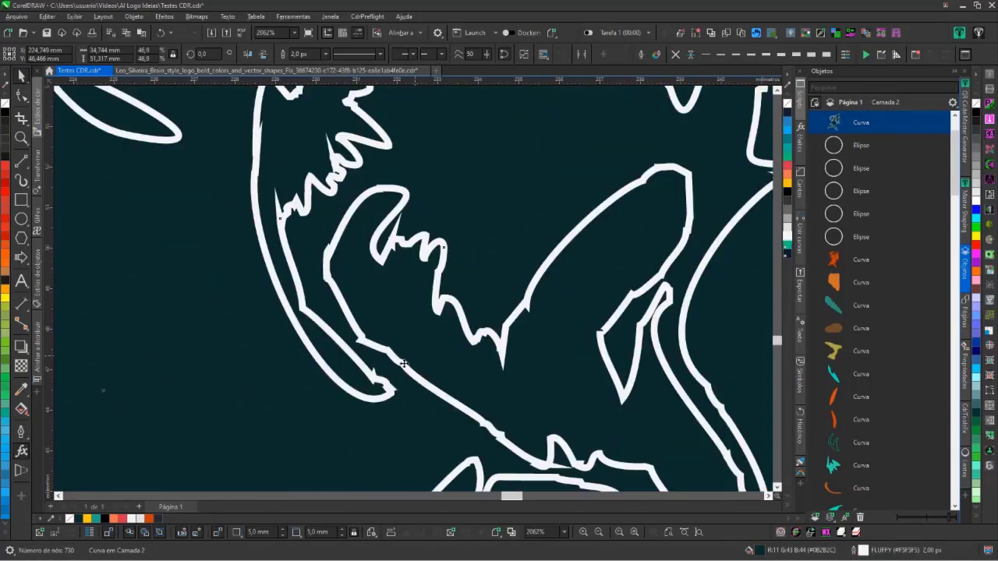
pyautogui.scroll(4, 405, 362)
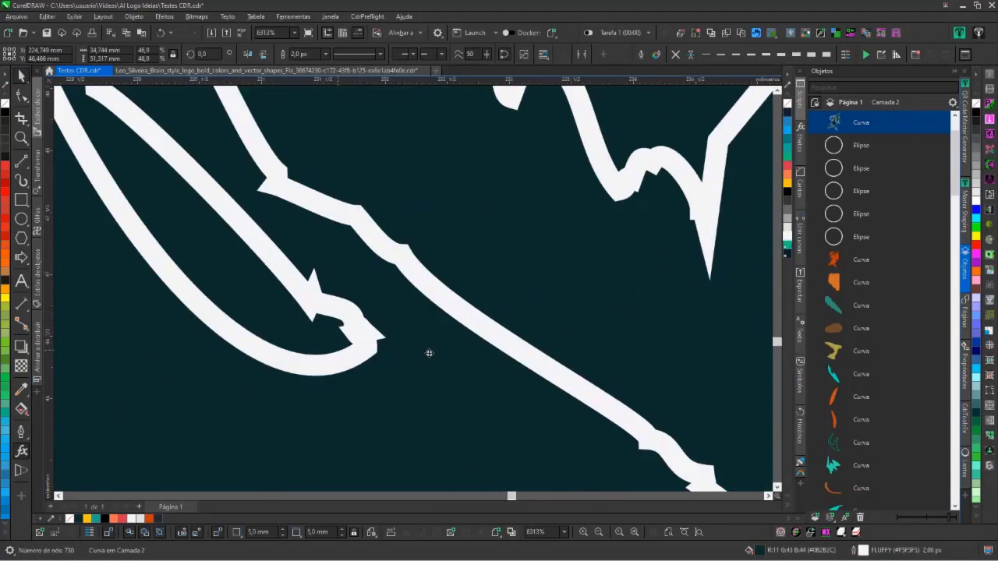
# Fill the copied curve with FLUFFY (#F5F5F5) without an outline, and compare its edges with the orange silhouette's
pyautogui.click(788, 231)
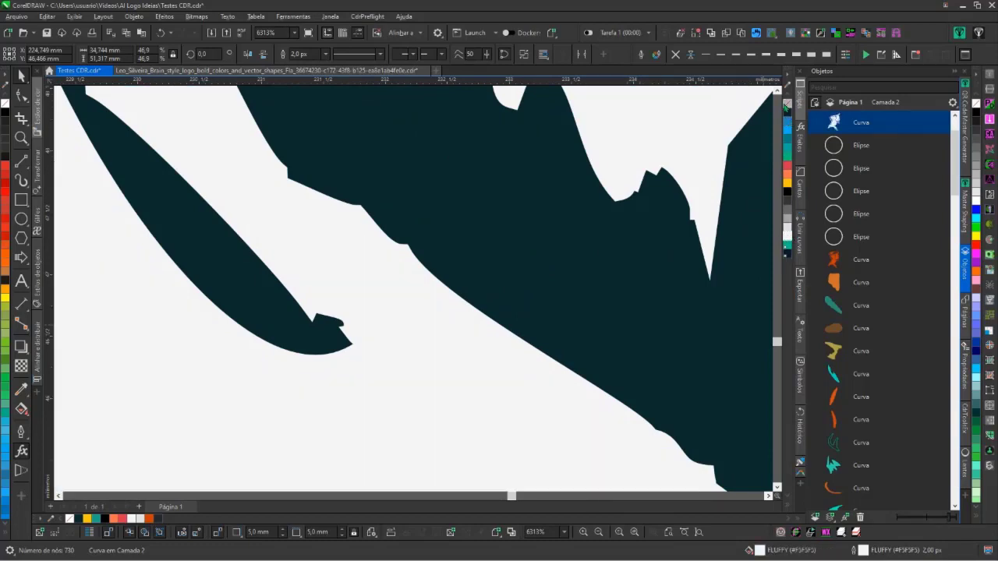
pyautogui.rightClick(787, 105)
pyautogui.scroll(-3, 426, 295)
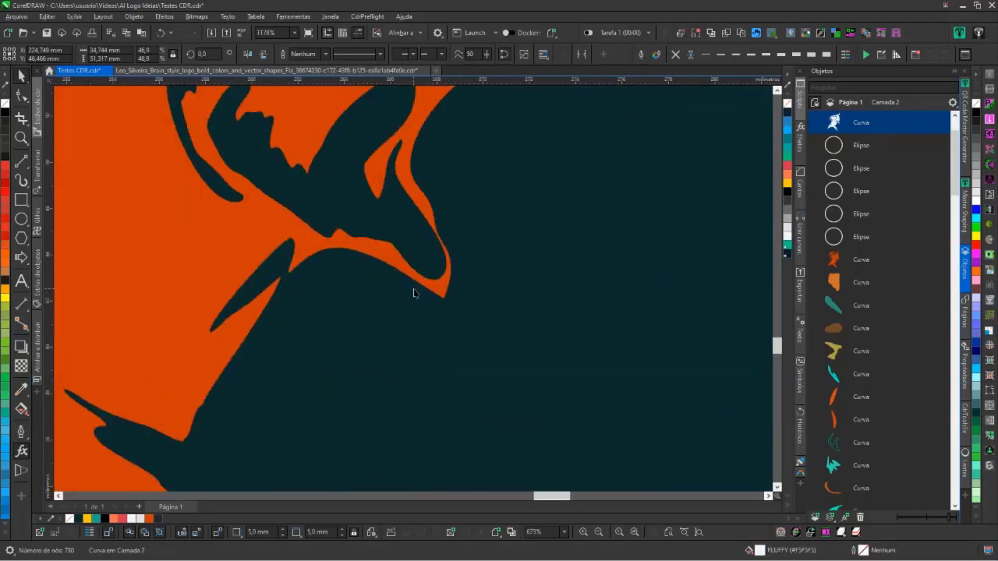
pyautogui.scroll(3, 415, 291)
pyautogui.scroll(-2, 392, 287)
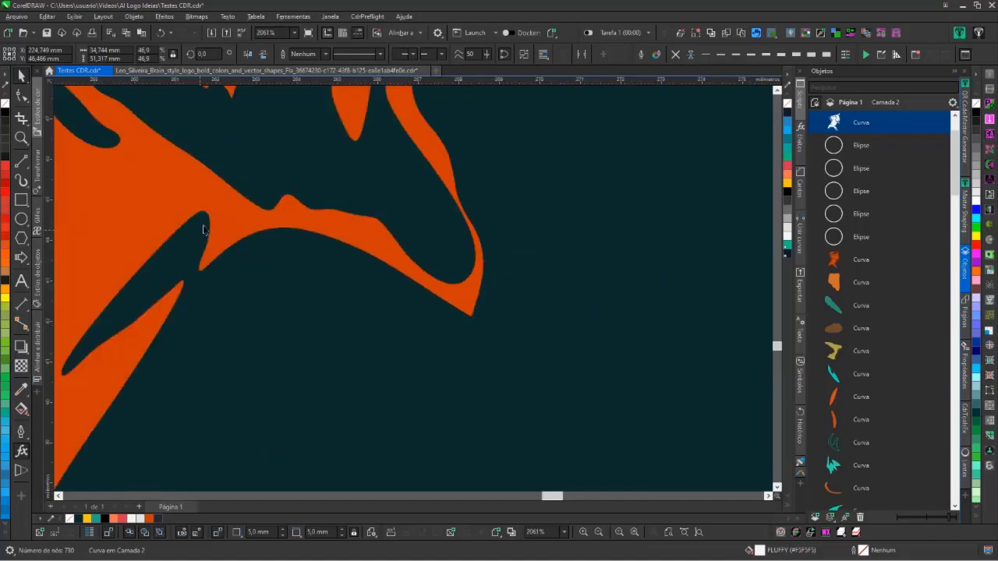
pyautogui.scroll(-4, 154, 305)
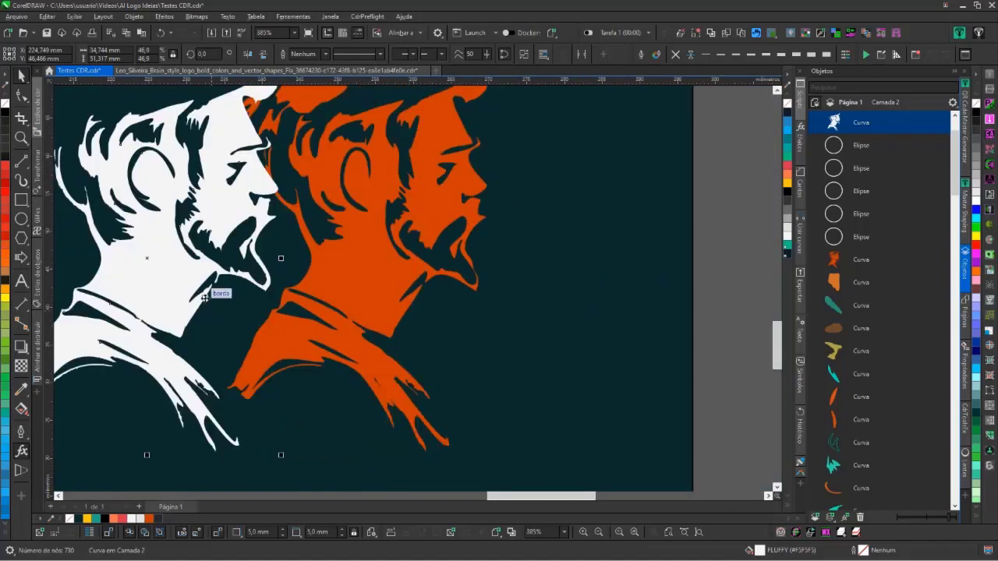
# Compare the jaw and chin contour of the white traced curve with the same edge on the orange silhouette up close
pyautogui.scroll(3, 428, 280)
pyautogui.scroll(2, 467, 156)
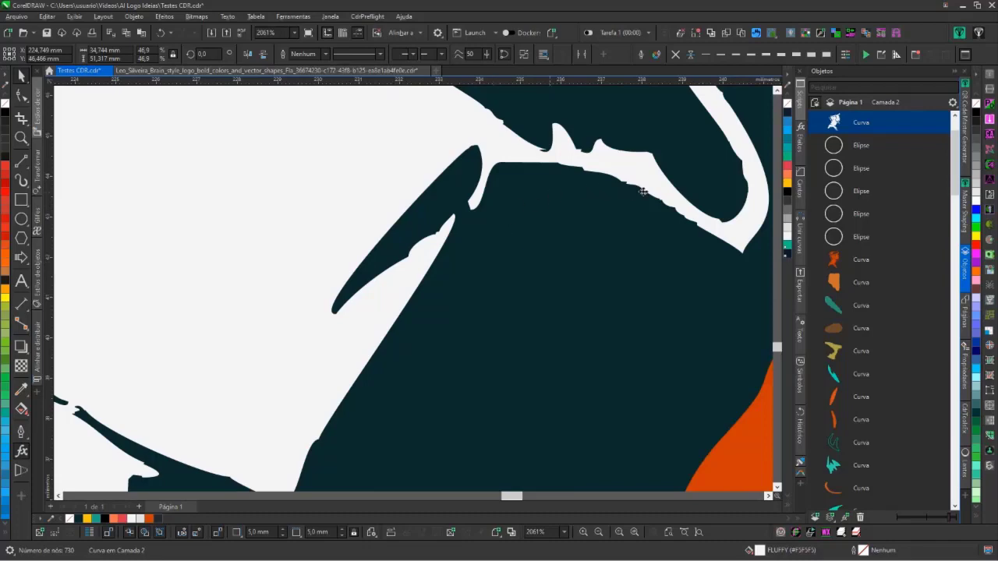
pyautogui.scroll(6, 690, 204)
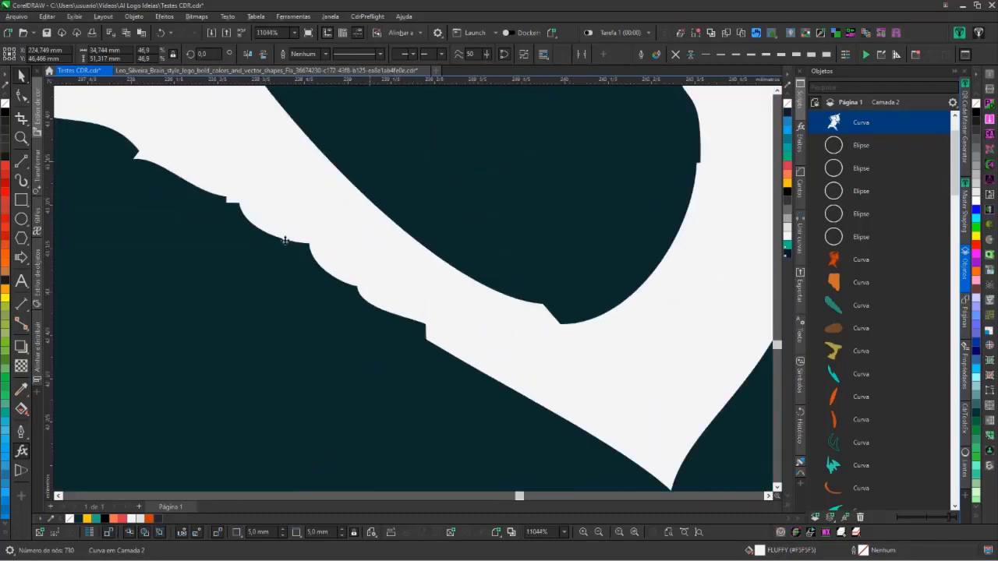
pyautogui.scroll(-10, 437, 302)
pyautogui.scroll(6, 609, 284)
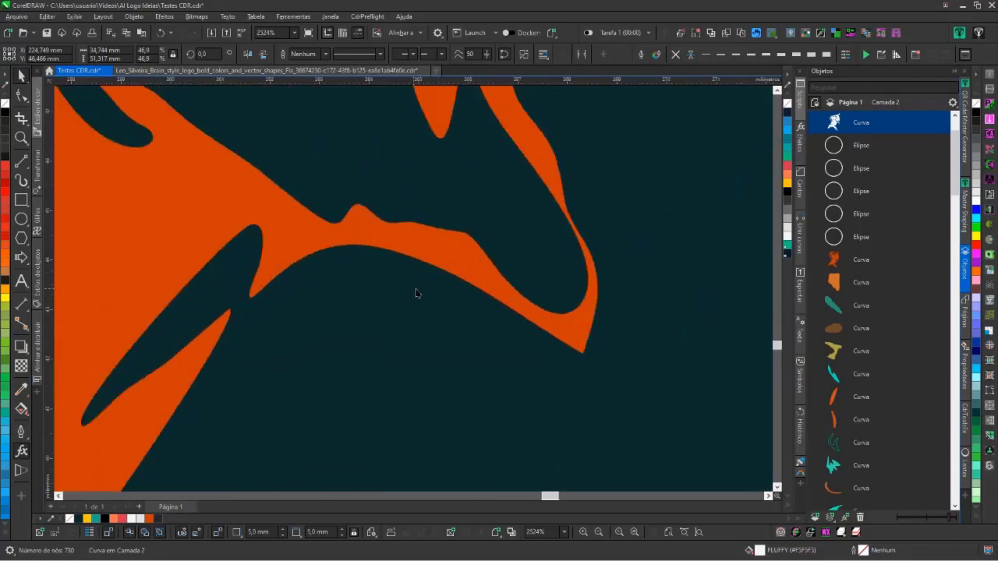
pyautogui.scroll(-8, 520, 298)
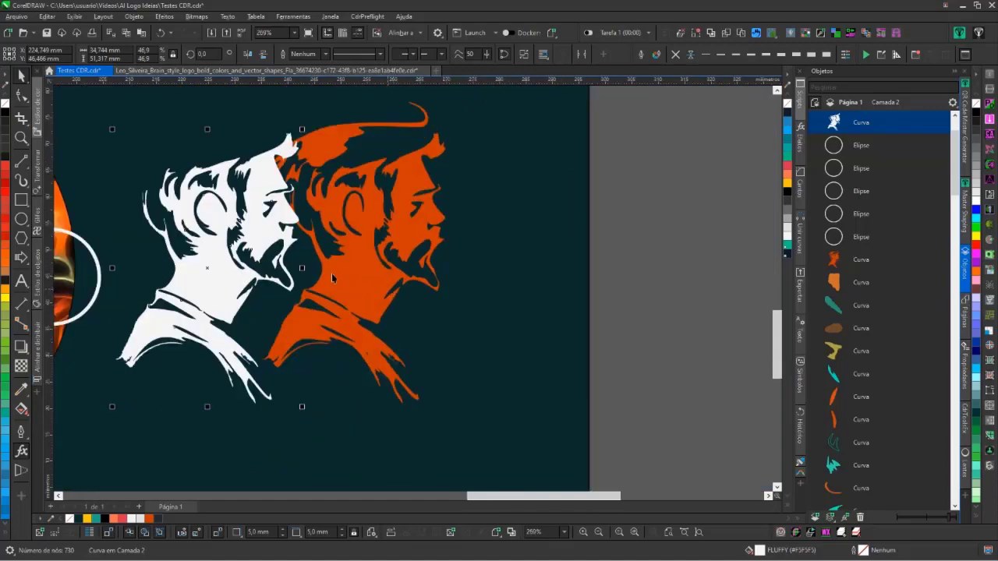
# Compare the spiky hair cutouts near the temple on the white and orange silhouettes, and clear the selection
pyautogui.scroll(2, 284, 223)
pyautogui.scroll(7, 413, 287)
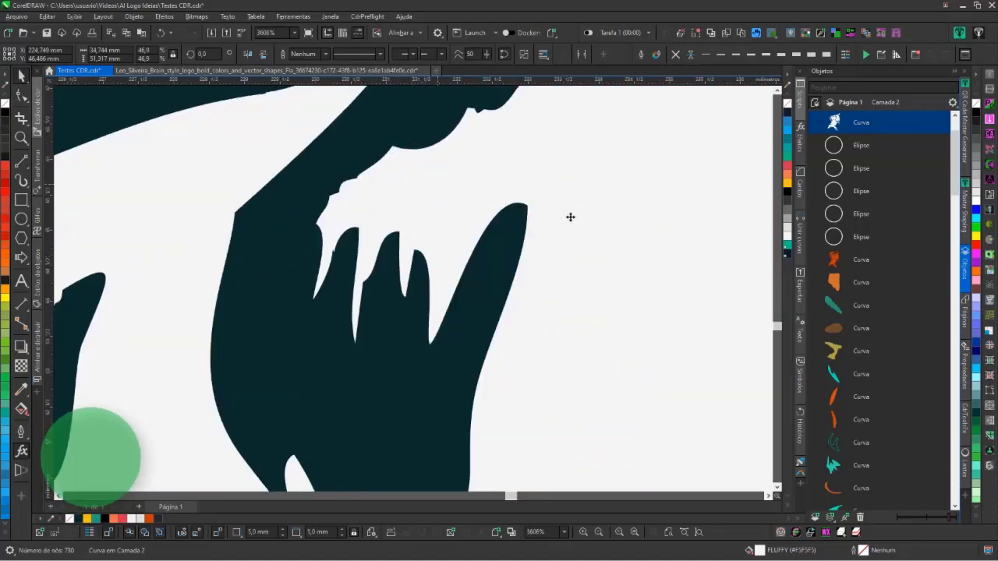
pyautogui.scroll(-8, 570, 216)
pyautogui.scroll(7, 546, 312)
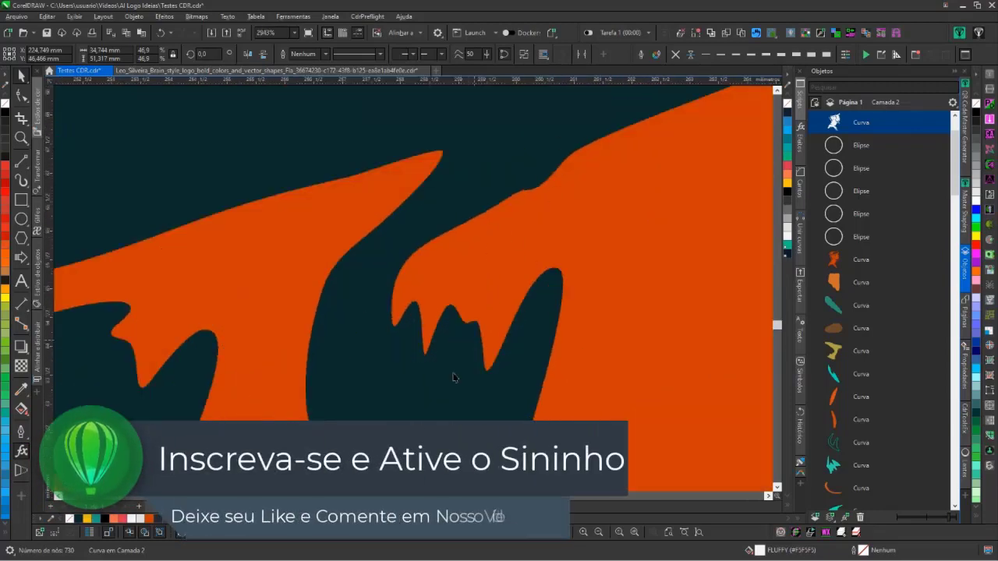
pyautogui.scroll(-10, 520, 216)
pyautogui.click(717, 218)
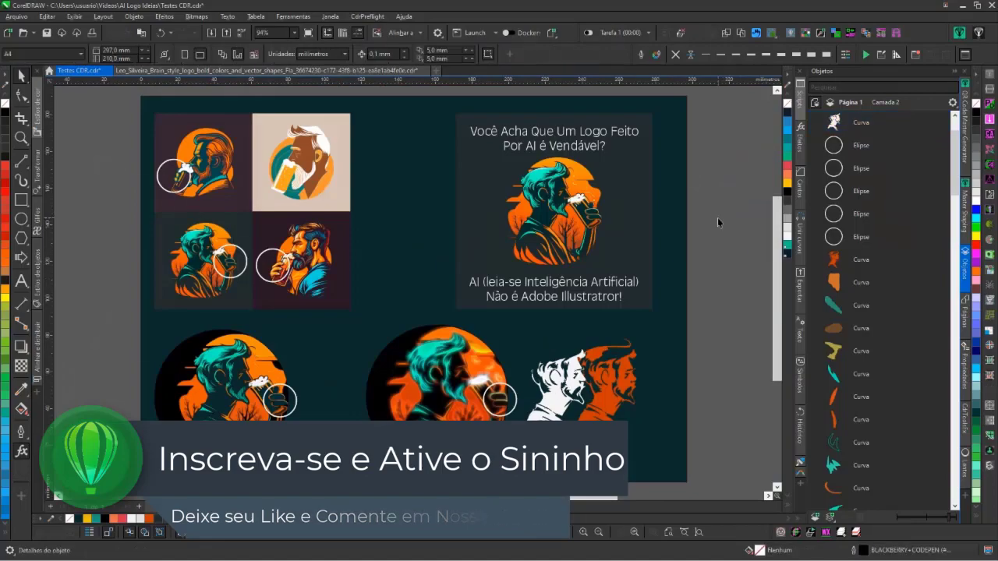